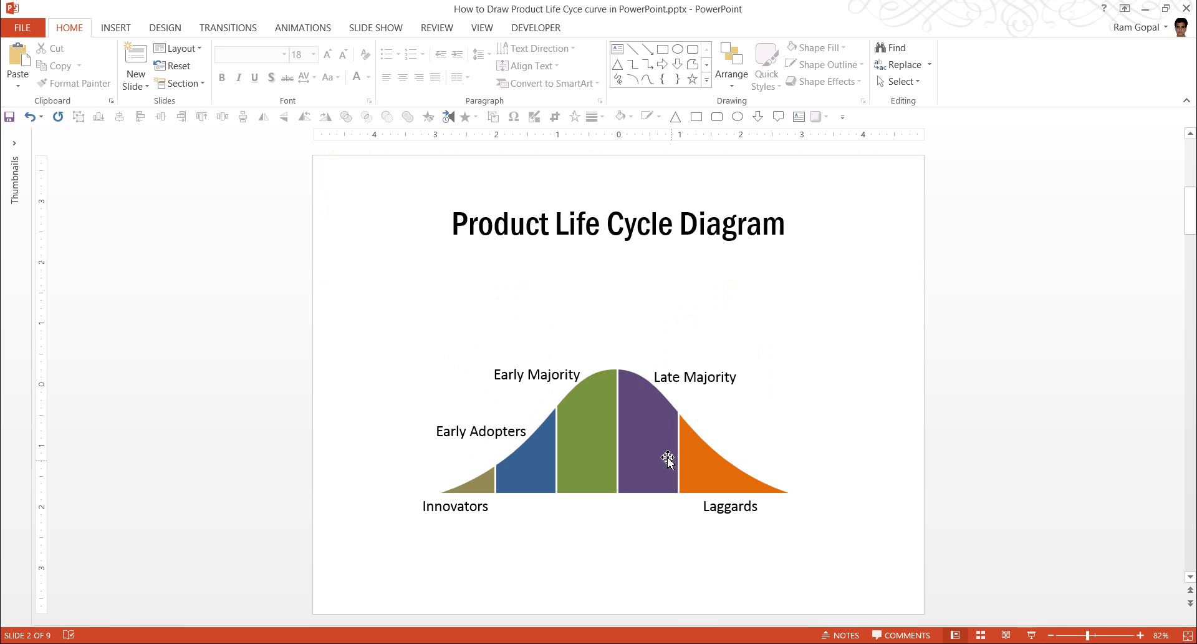
Ungroup the life cycle diagram into its separate coloured segments
{"action": "left_click", "coordinate": [665, 443]}
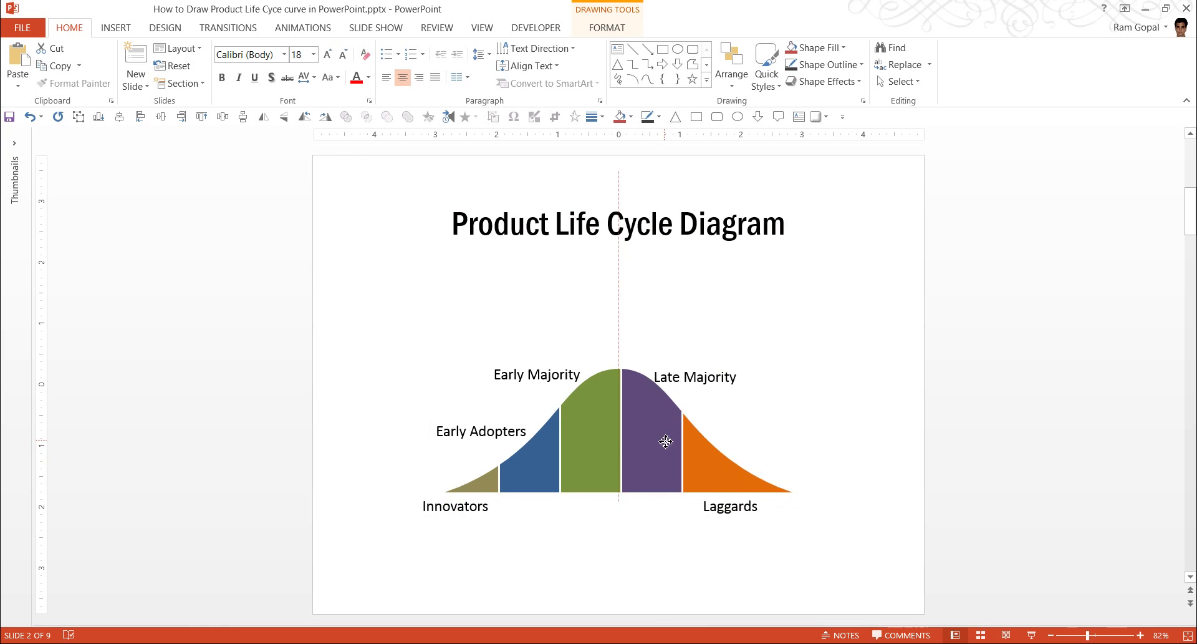
{"action": "right_click", "coordinate": [665, 442]}
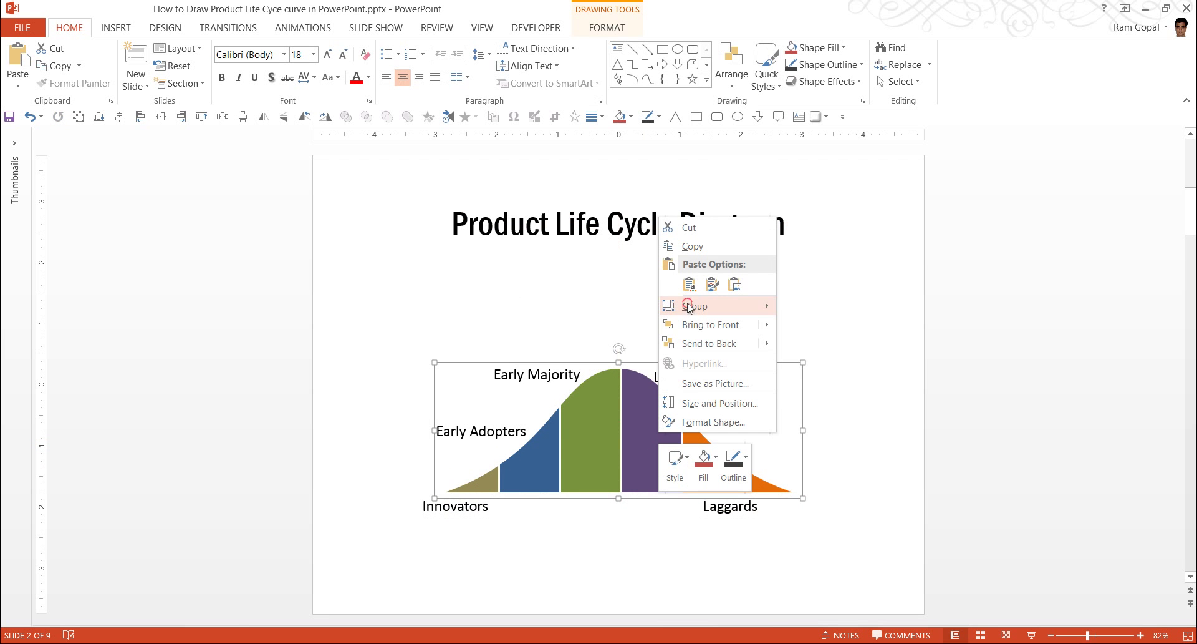
{"action": "mouse_move", "coordinate": [704, 305]}
{"action": "left_click", "coordinate": [814, 346]}
{"action": "left_click", "coordinate": [933, 347]}
Test-move the purple segment, undo the move, then select the purple segment alone
{"action": "left_click_drag", "start_coordinate": [664, 433], "coordinate": [667, 508]}
{"action": "key", "text": "ctrl+z"}
{"action": "left_click", "coordinate": [833, 541]}
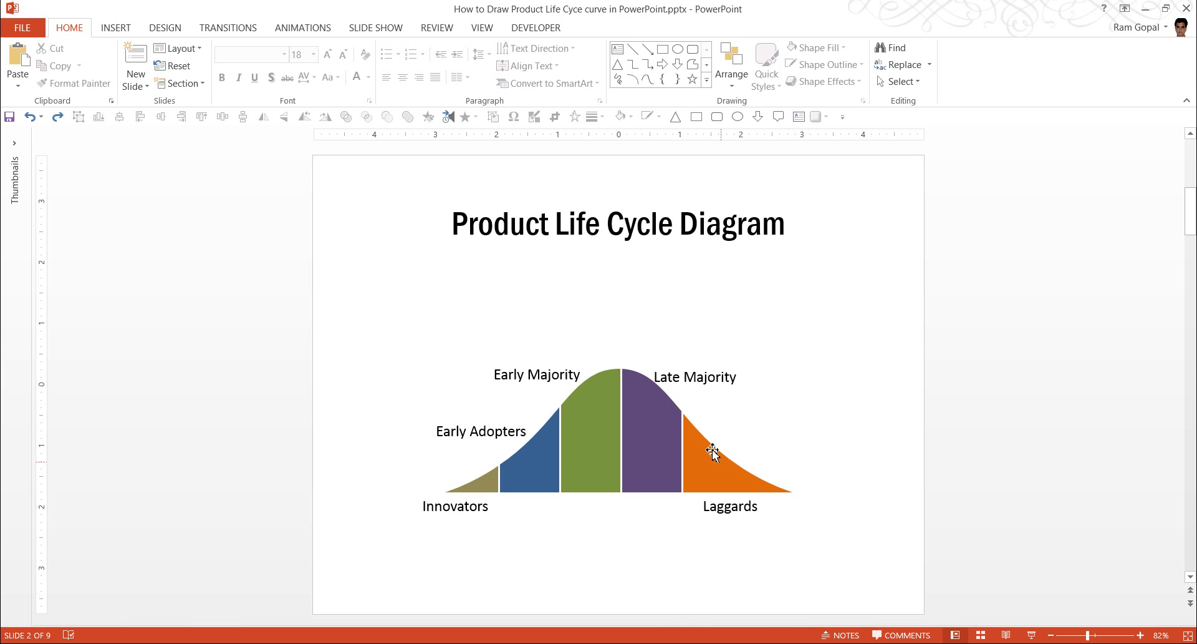
{"action": "left_click", "coordinate": [657, 410]}
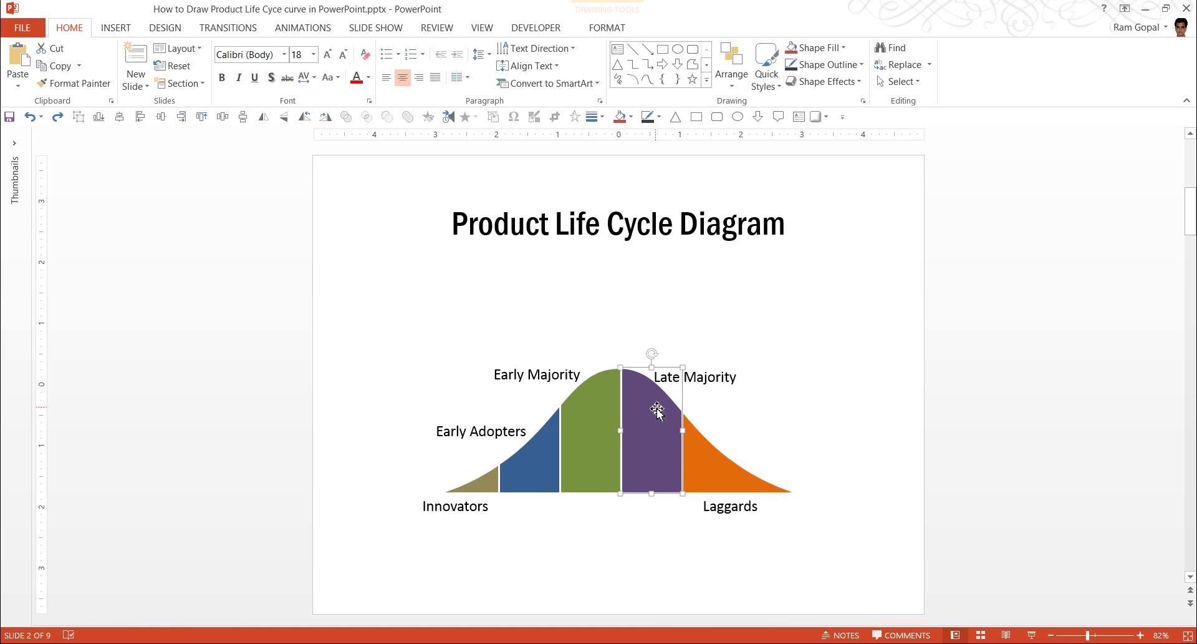
{"action": "left_click", "coordinate": [826, 425]}
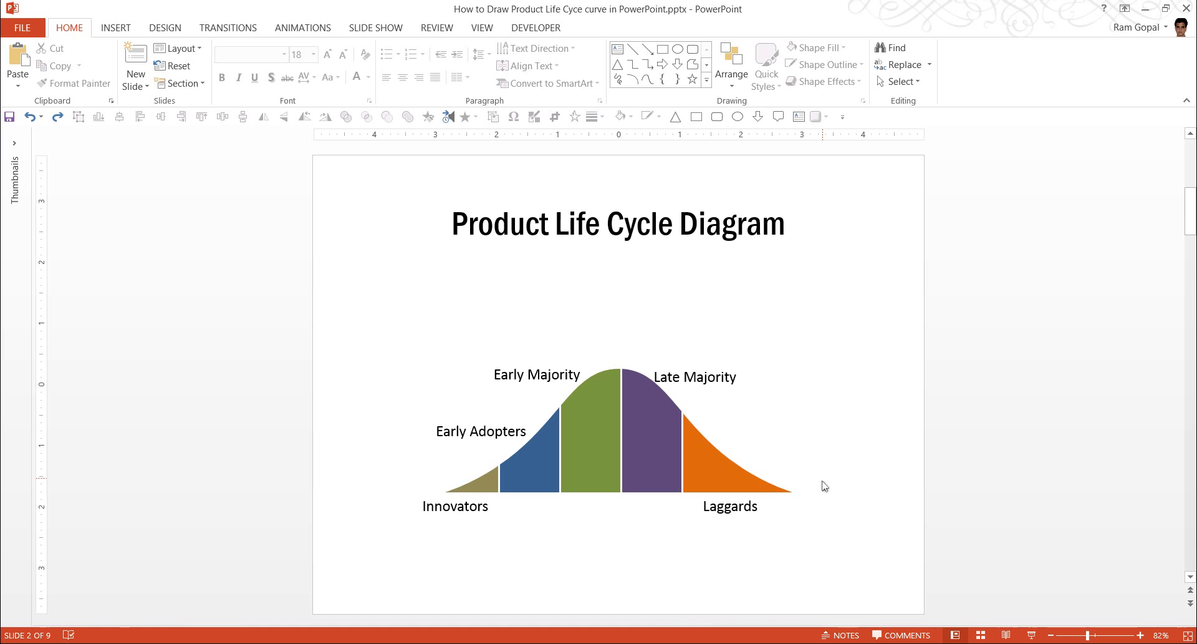
Scroll to slide 3 and select the bare bell curve shape
{"action": "scroll", "coordinate": [824, 485], "scroll_direction": "down", "scroll_amount": 1}
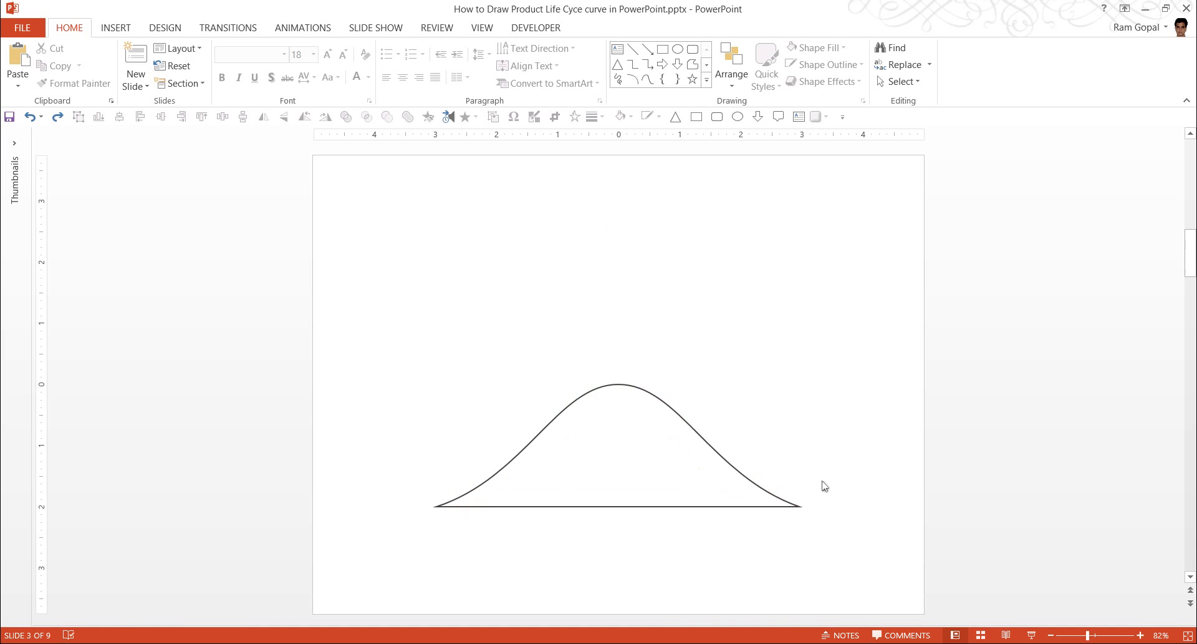
{"action": "left_click", "coordinate": [691, 434]}
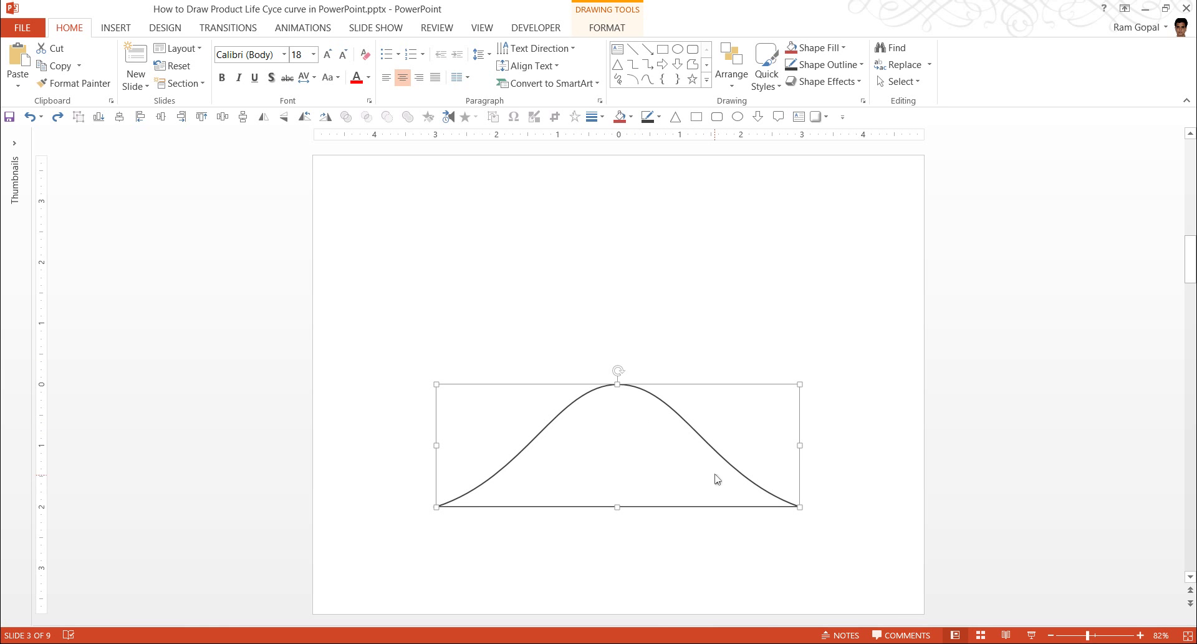
{"action": "scroll", "coordinate": [917, 450], "scroll_direction": "up", "scroll_amount": 1}
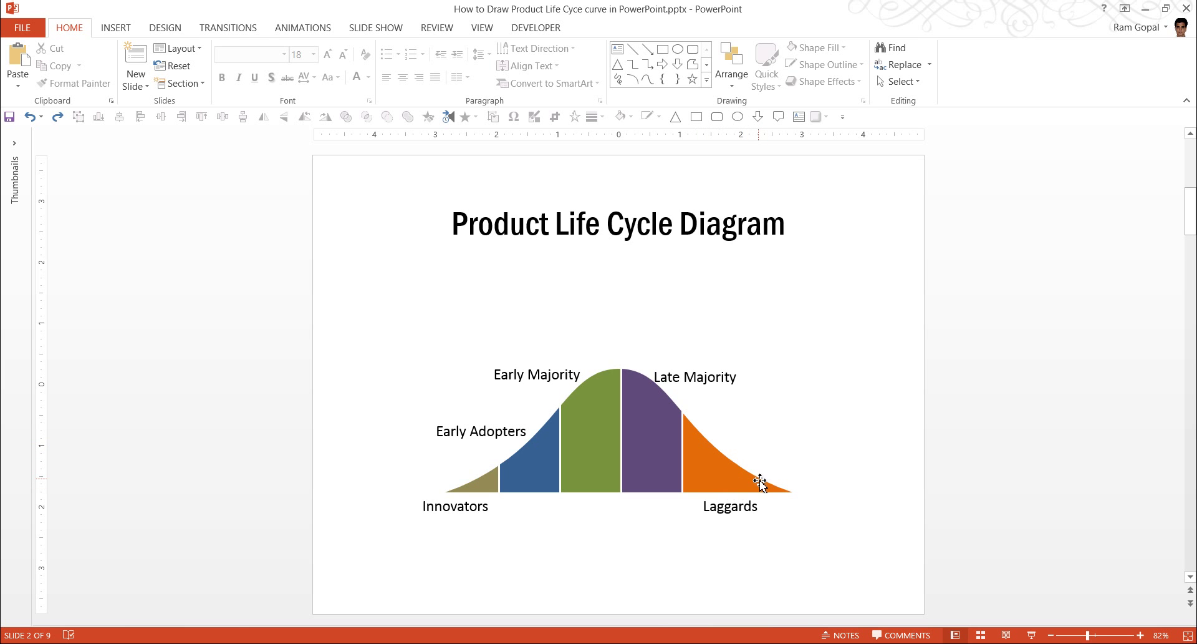
{"action": "scroll", "coordinate": [817, 463], "scroll_direction": "down", "scroll_amount": 1}
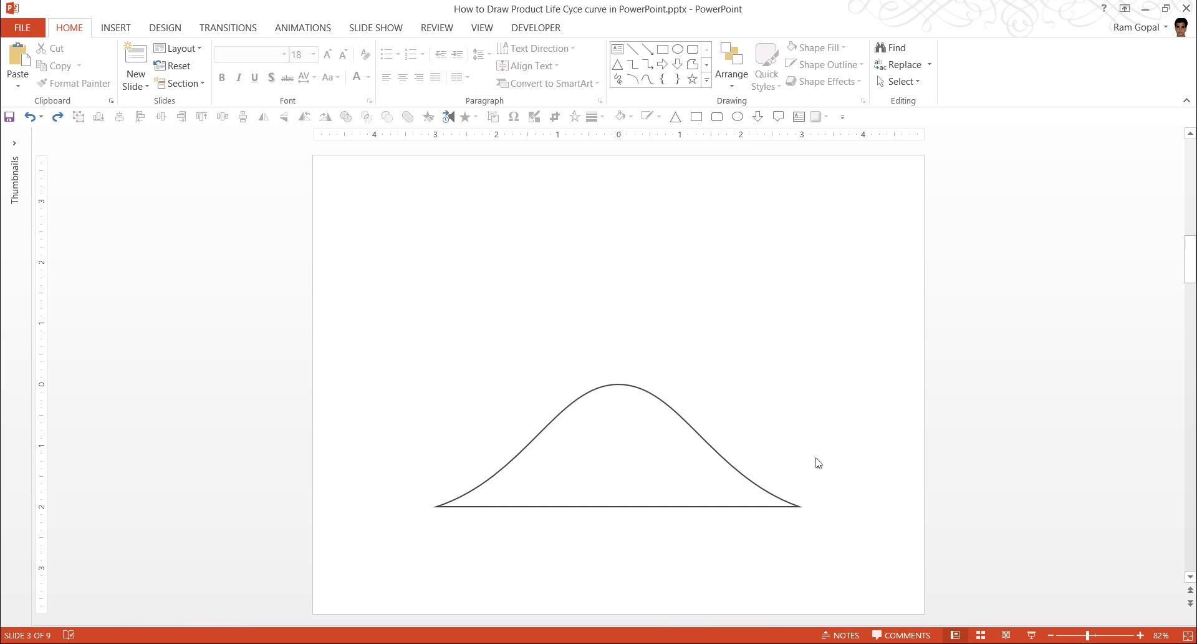
{"action": "left_click", "coordinate": [678, 412]}
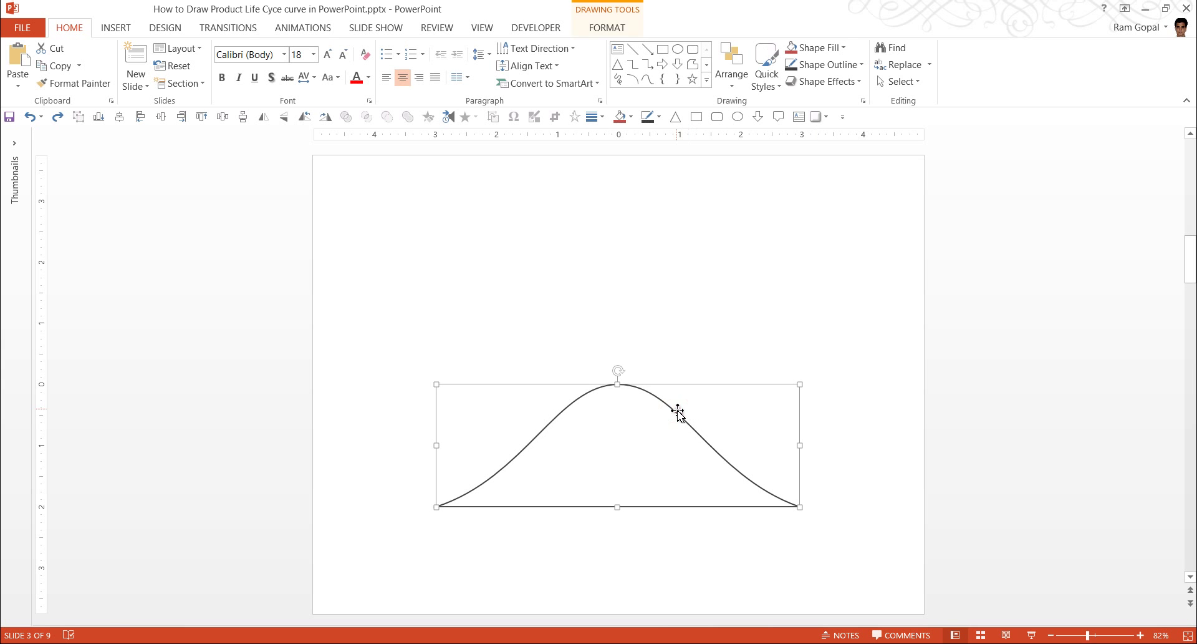
Fill the bell curve olive and set its outline to No Outline
{"action": "left_click", "coordinate": [820, 47]}
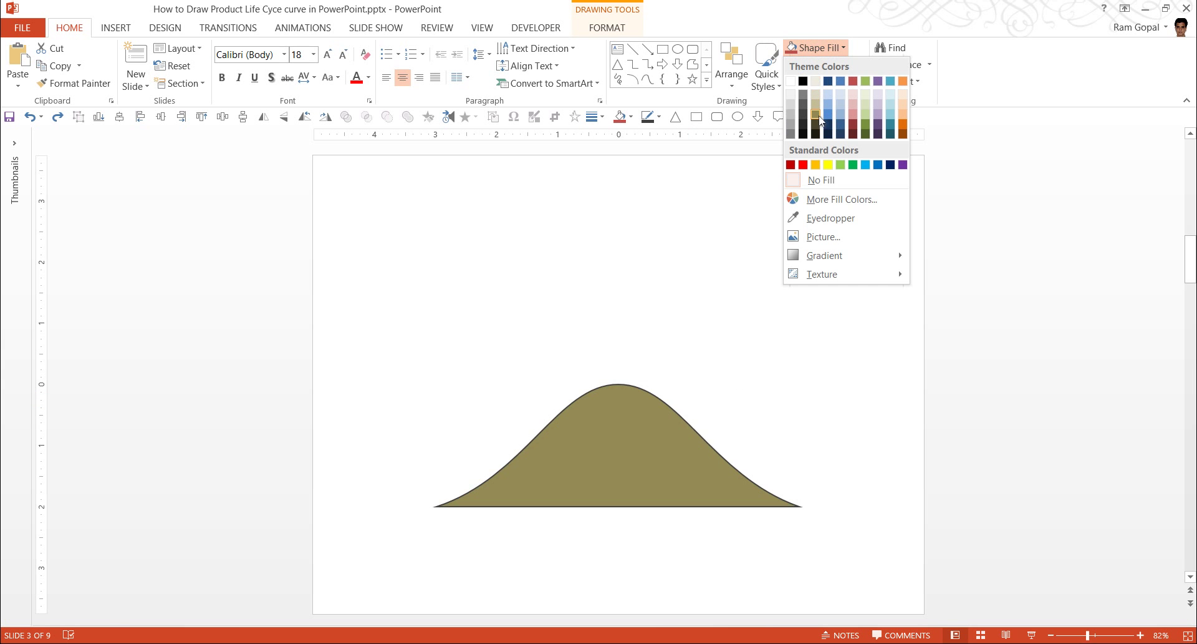
{"action": "left_click", "coordinate": [816, 115]}
{"action": "left_click", "coordinate": [824, 64]}
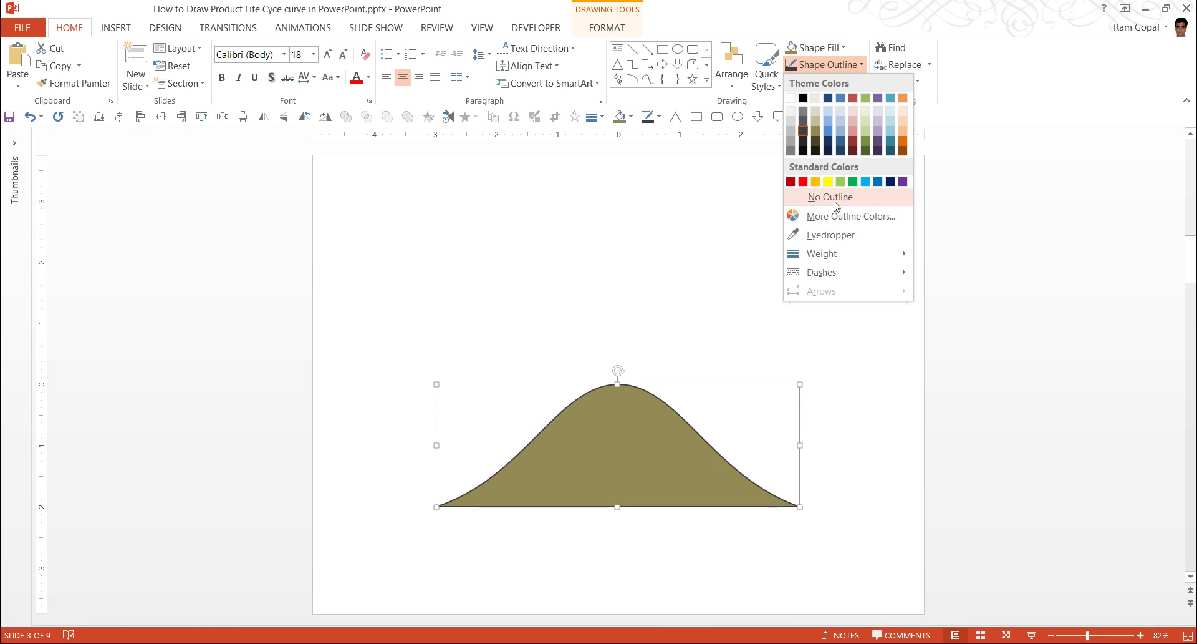
{"action": "left_click", "coordinate": [836, 198]}
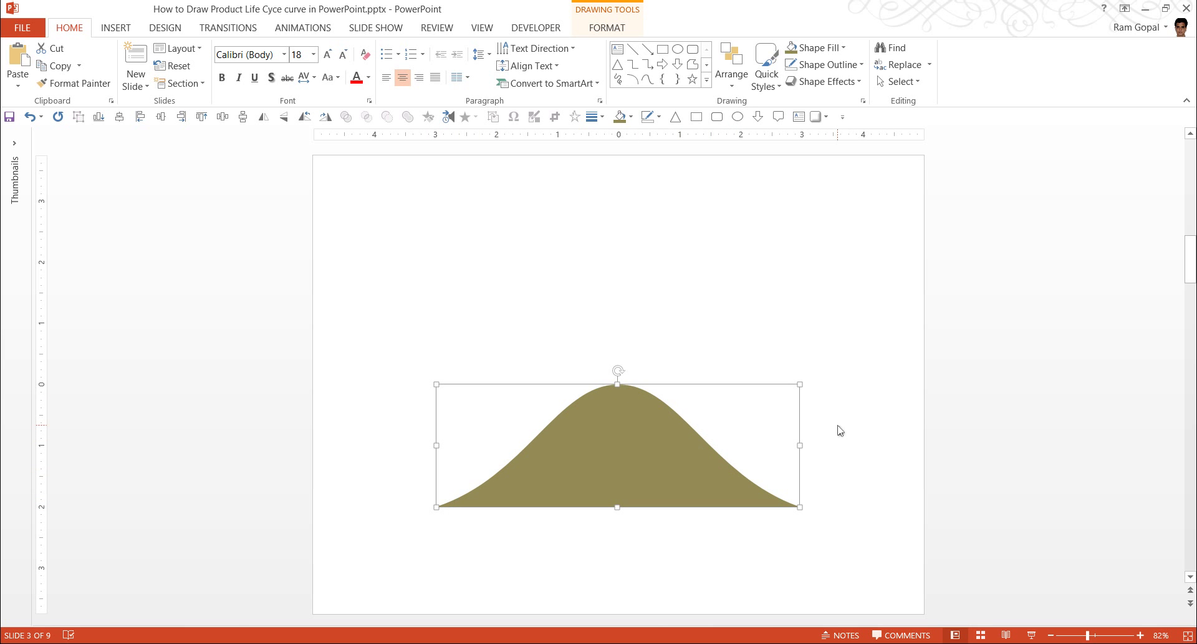
Turn on slide gridlines through the Grid and Guides menu
{"action": "right_click", "coordinate": [818, 262]}
{"action": "mouse_move", "coordinate": [855, 354]}
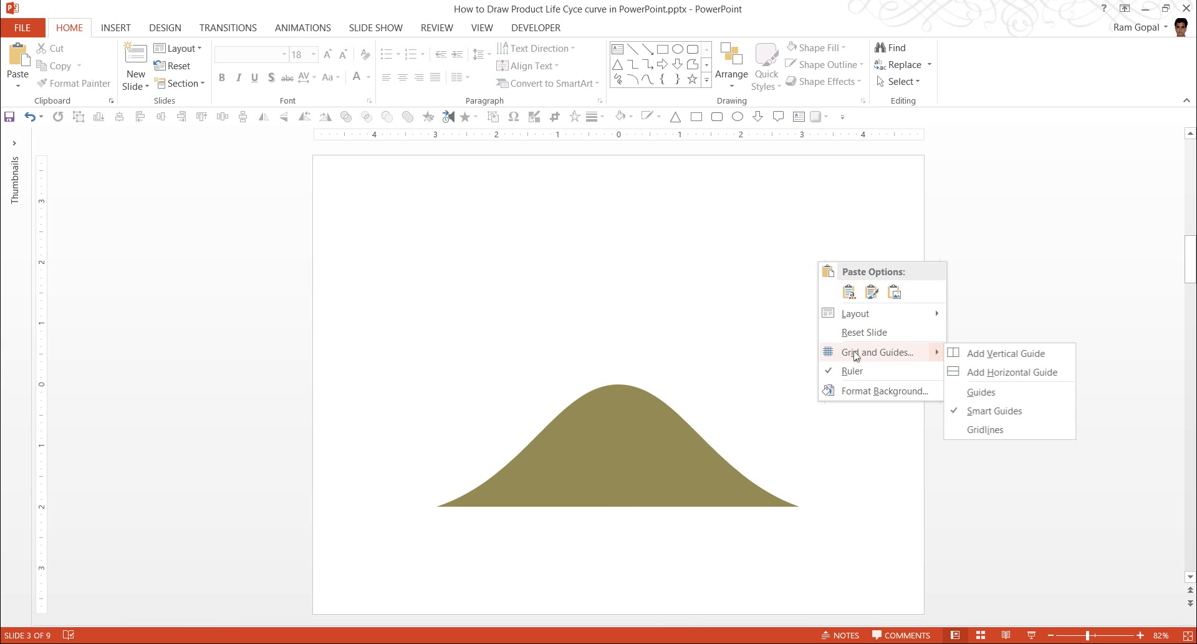
{"action": "left_click", "coordinate": [977, 431]}
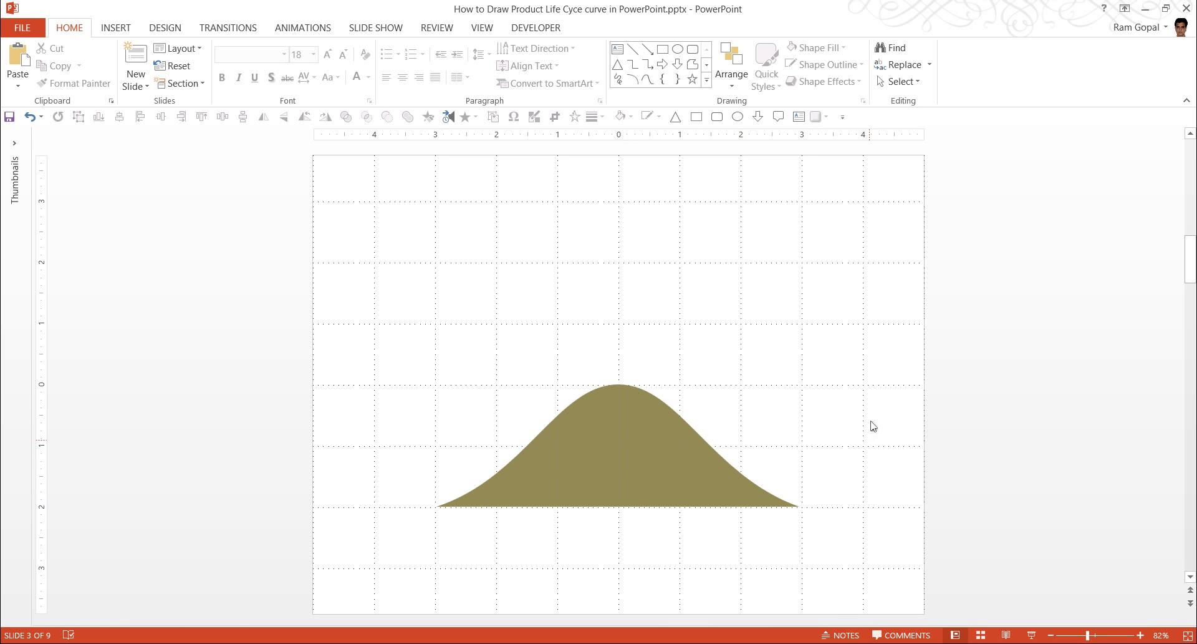
Draw a tall blue rectangle over the curve's left end with no outline
{"action": "left_click", "coordinate": [707, 82]}
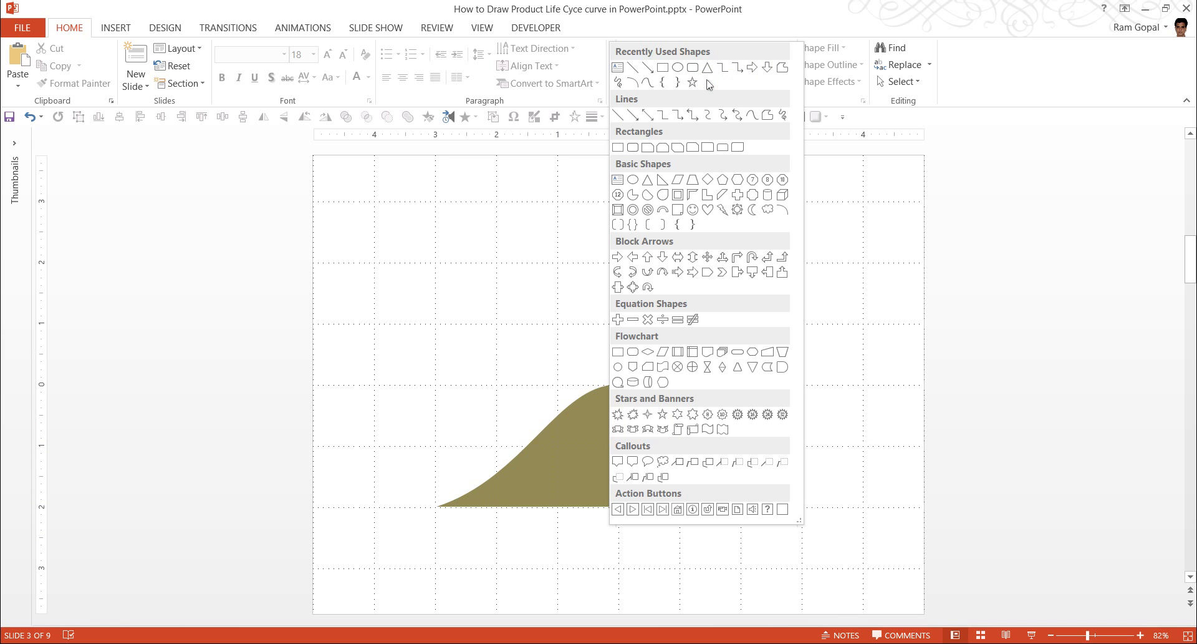
{"action": "left_click", "coordinate": [617, 147]}
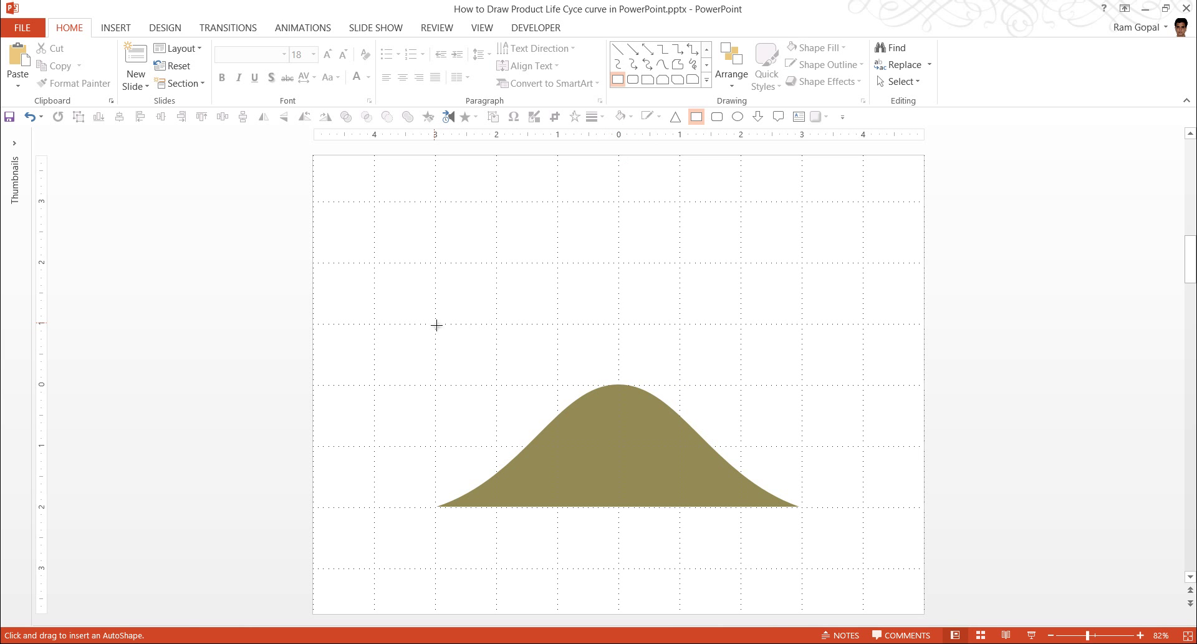
{"action": "mouse_move", "coordinate": [436, 324]}
{"action": "left_mouse_down"}
{"action": "mouse_move", "coordinate": [503, 377]}
{"action": "mouse_move", "coordinate": [498, 570]}
{"action": "left_mouse_up"}
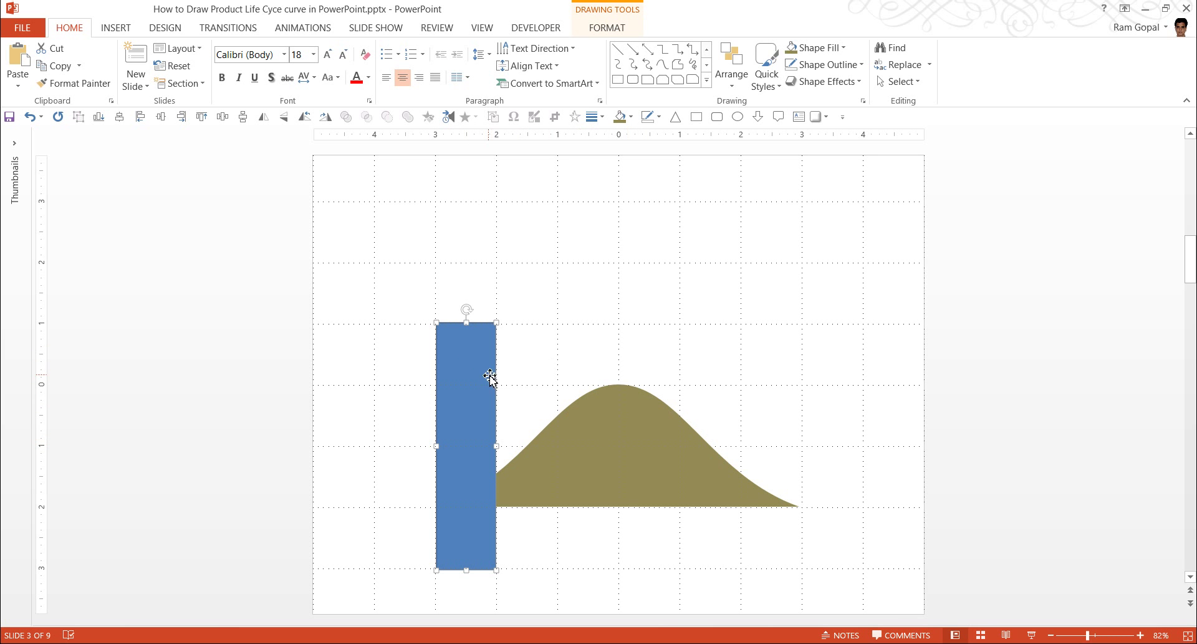
{"action": "left_click", "coordinate": [552, 329]}
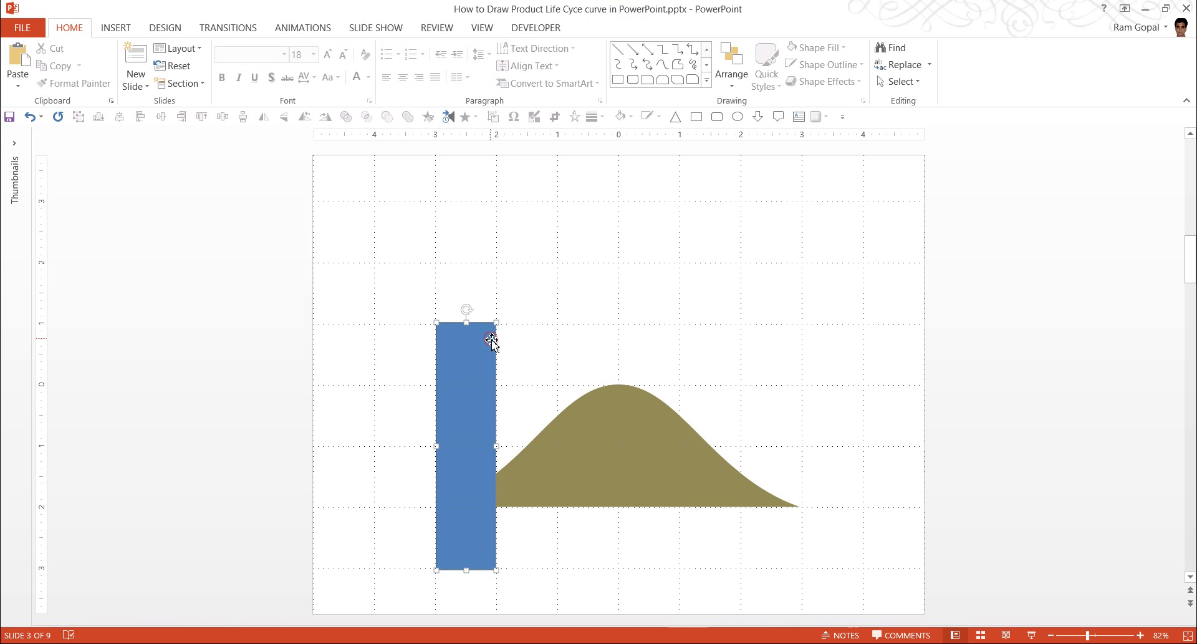
{"action": "left_click", "coordinate": [491, 344]}
{"action": "left_click", "coordinate": [852, 65]}
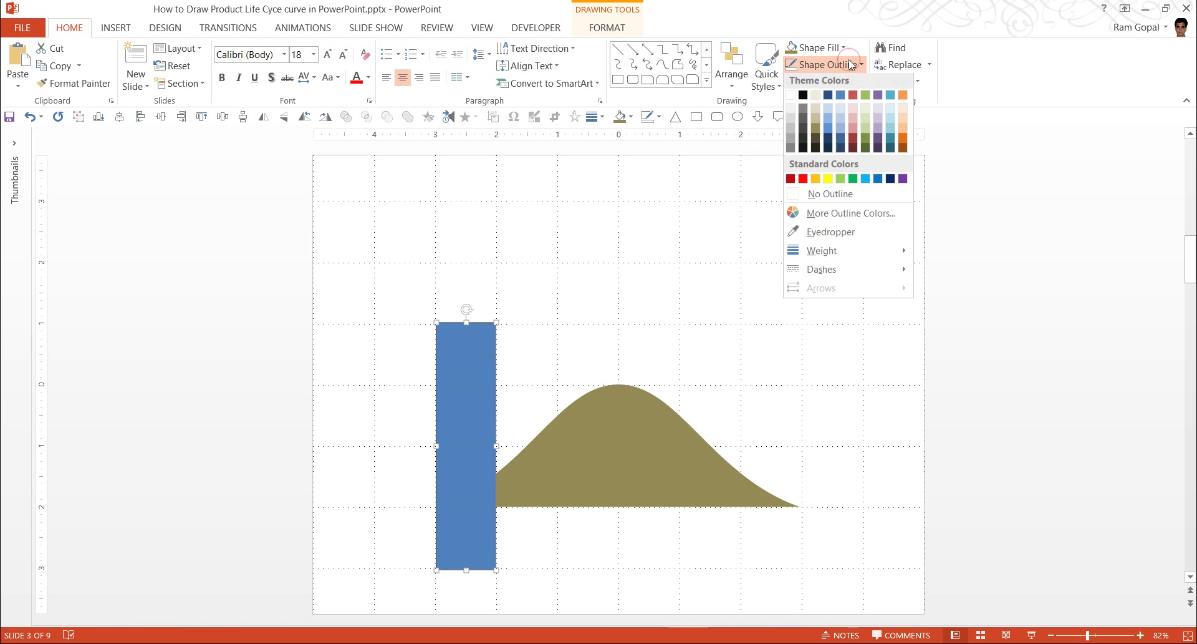
{"action": "left_click", "coordinate": [847, 196]}
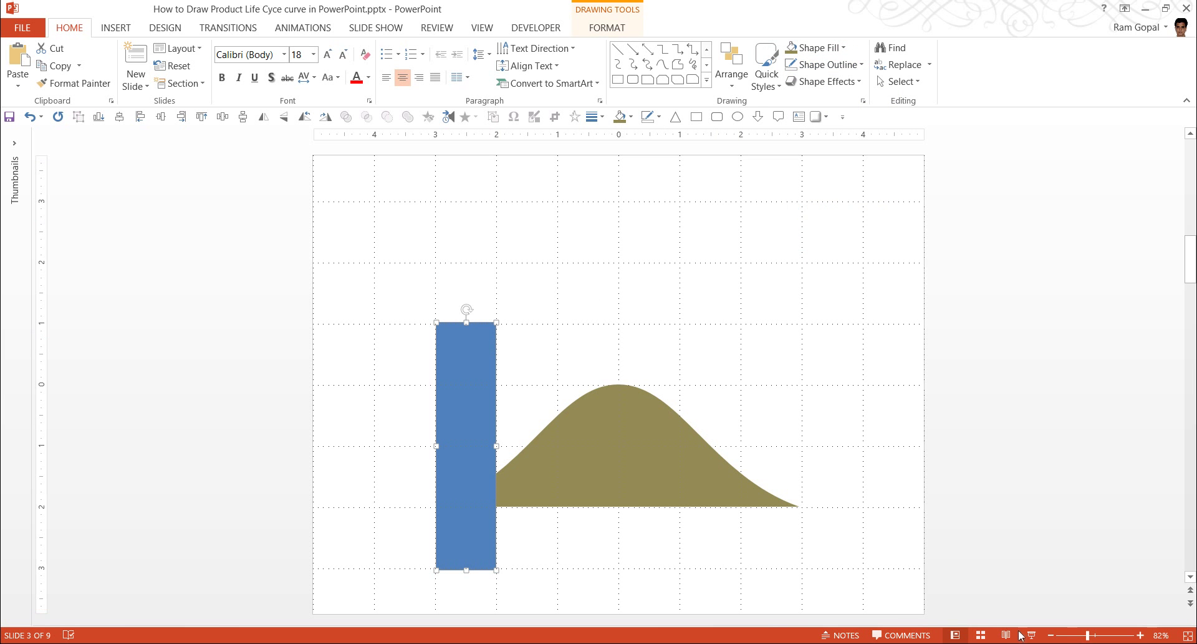
Zoom to 150% and line the rectangle's left edge up with the curve's start
{"action": "left_click", "coordinate": [1140, 635]}
{"action": "left_click", "coordinate": [1139, 635]}
{"action": "left_click", "coordinate": [1140, 635]}
{"action": "left_click", "coordinate": [1140, 635]}
{"action": "left_click", "coordinate": [1140, 635]}
{"action": "left_click", "coordinate": [1140, 635]}
{"action": "left_click", "coordinate": [1140, 635]}
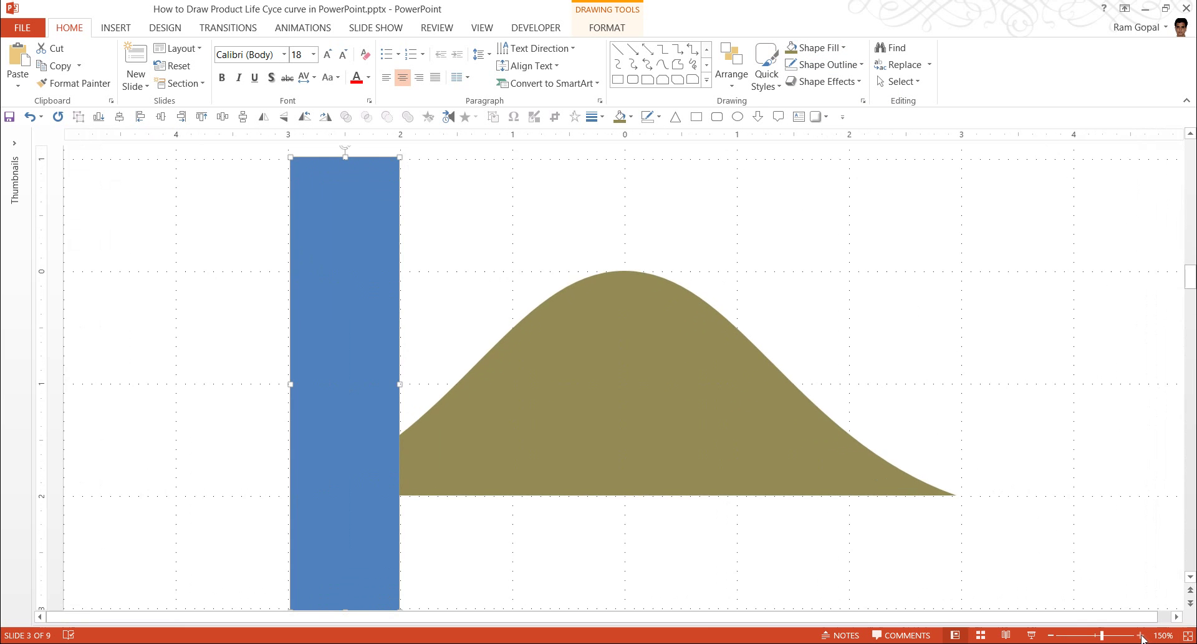
{"action": "left_click", "coordinate": [507, 543]}
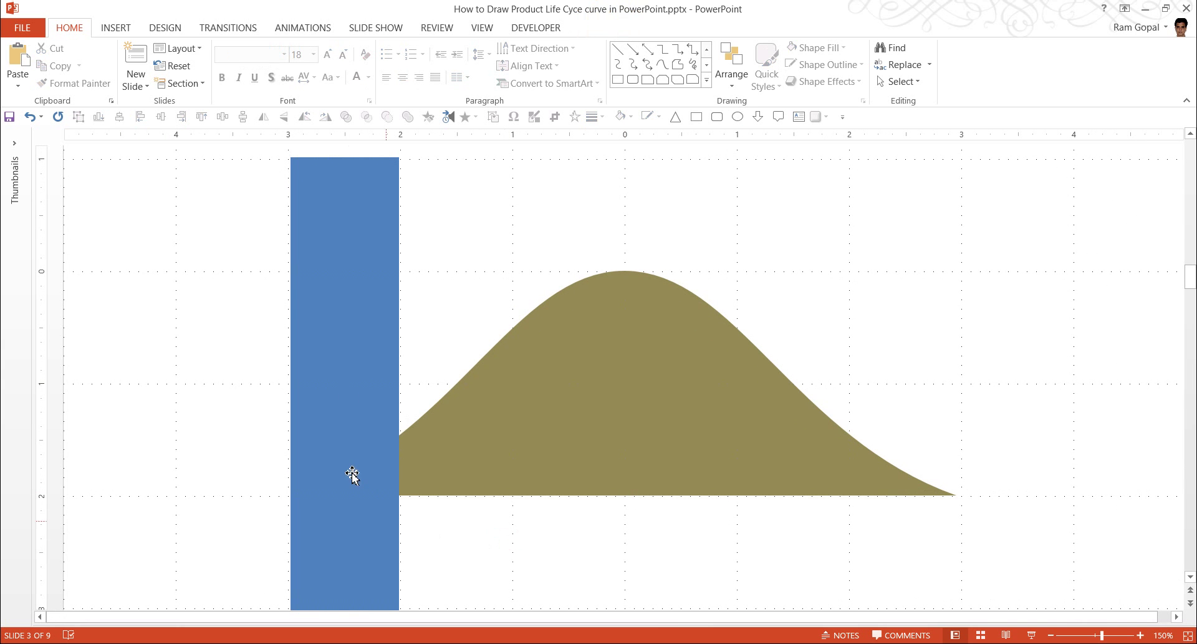
{"action": "left_click", "coordinate": [343, 377]}
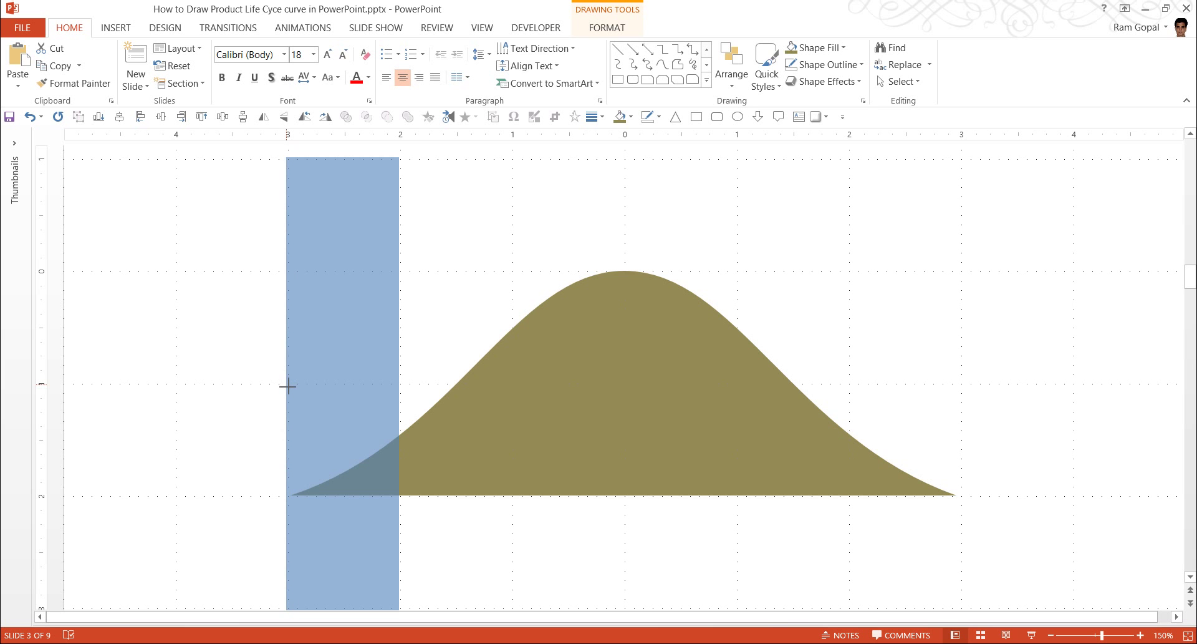
{"action": "left_click_drag", "start_coordinate": [291, 388], "coordinate": [290, 388]}
{"action": "left_click", "coordinate": [497, 564]}
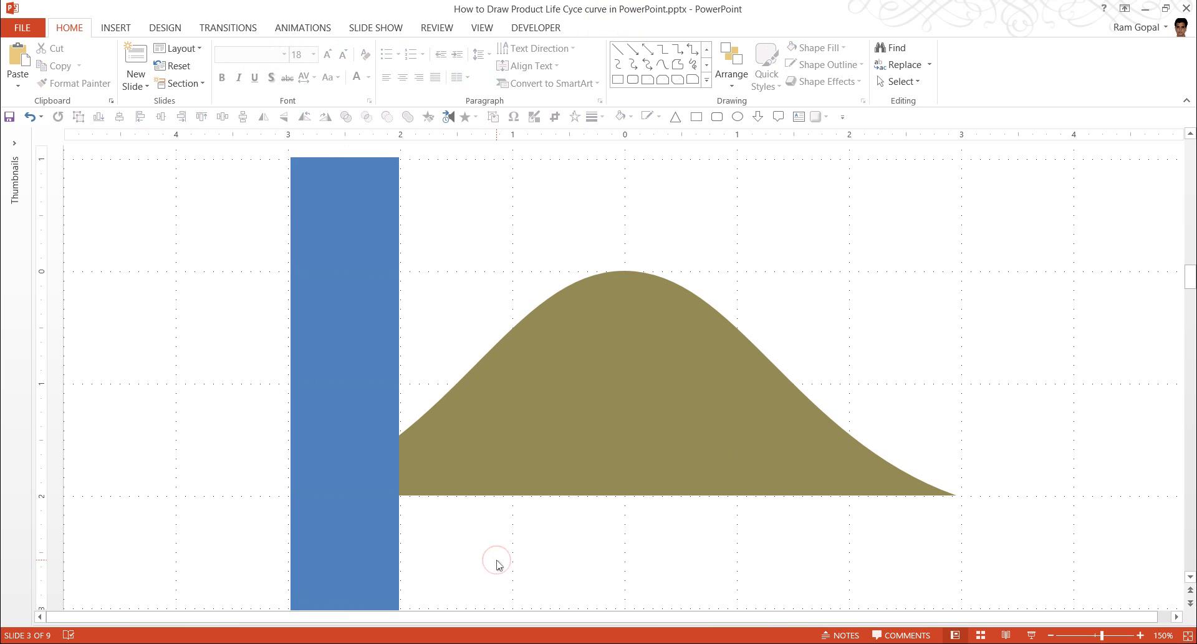
{"action": "left_click", "coordinate": [356, 494]}
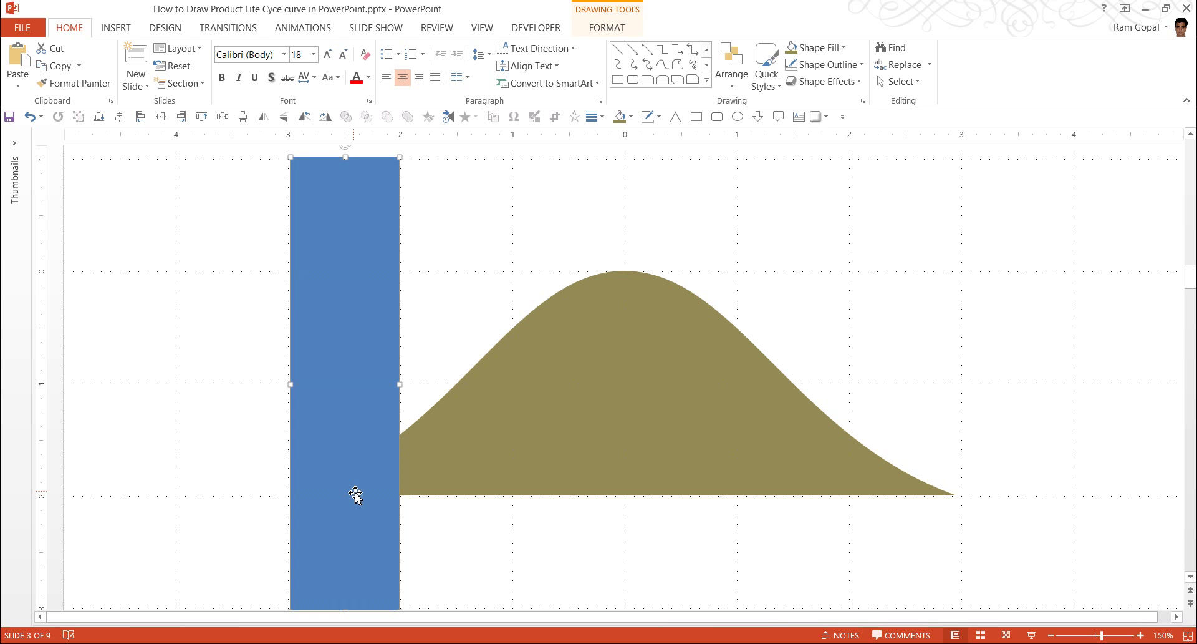
Duplicate the blue rectangle and move one copy over the curve's right end
{"action": "key", "text": "ctrl+d"}
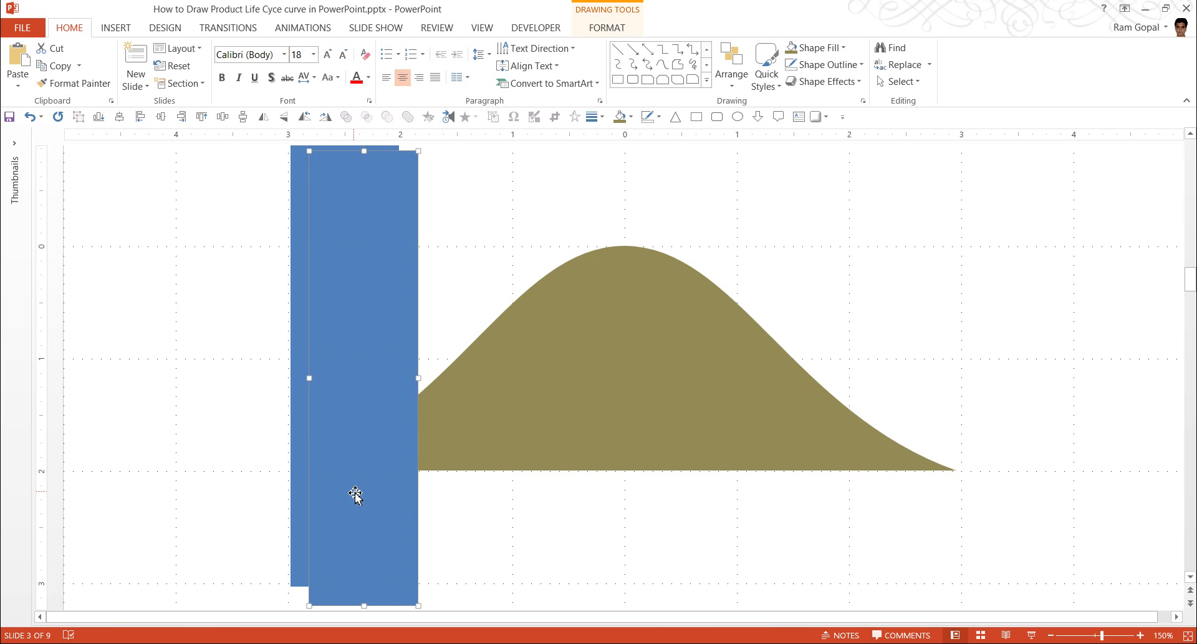
{"action": "key", "text": "ctrl+d"}
{"action": "key", "text": "ctrl+d"}
{"action": "key", "text": "ctrl+d"}
{"action": "key", "text": "ctrl+d"}
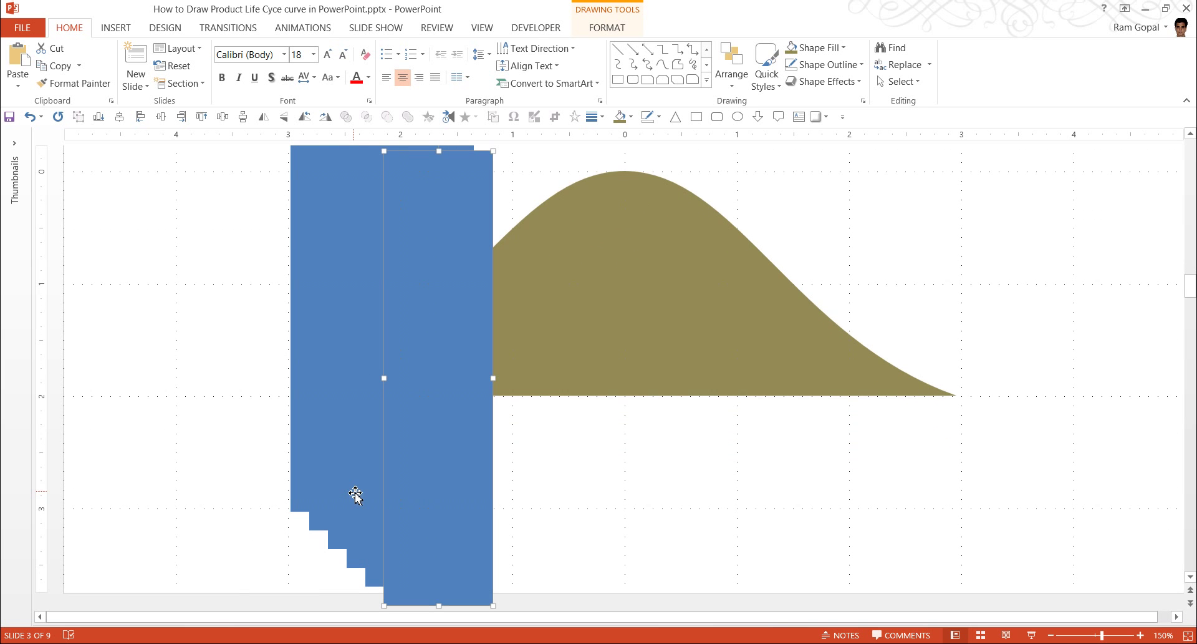
{"action": "left_click", "coordinate": [1188, 635]}
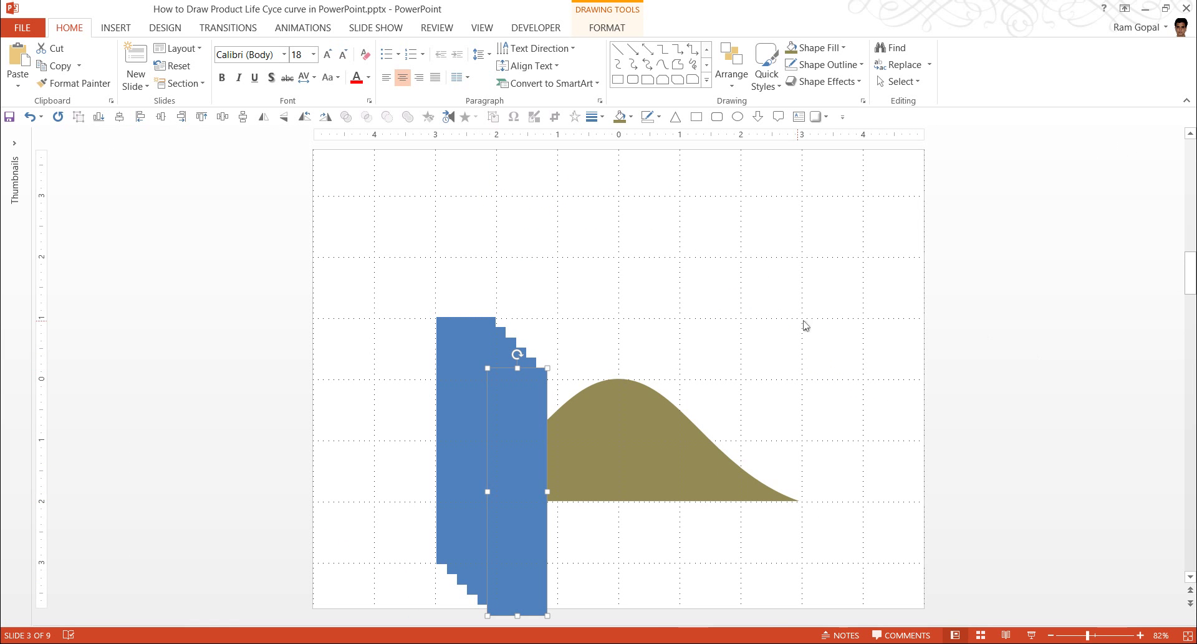
{"action": "left_click", "coordinate": [877, 419]}
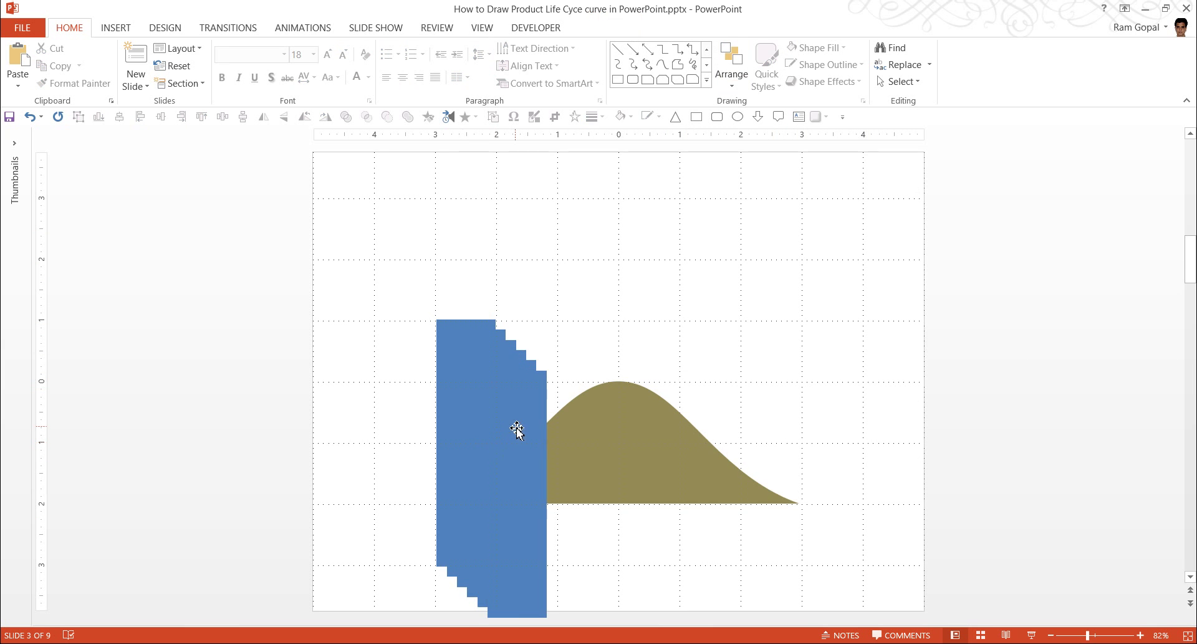
{"action": "left_click_drag", "start_coordinate": [515, 427], "coordinate": [773, 375]}
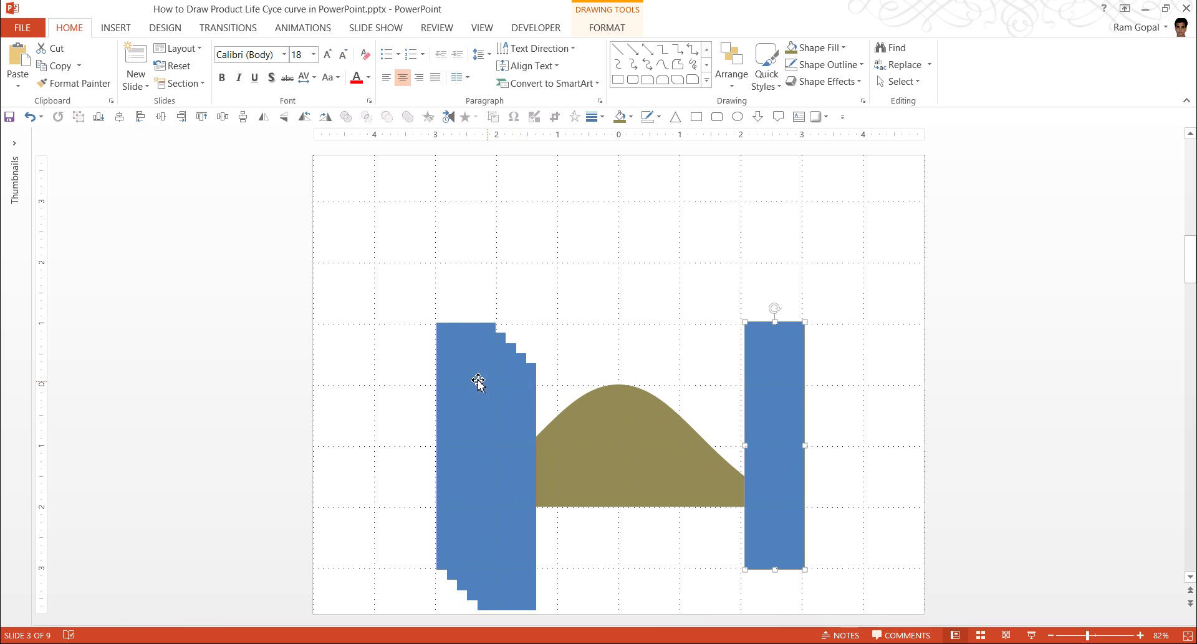
Select all rectangles but not the curve, then Distribute Horizontally
{"action": "left_click", "coordinate": [468, 334]}
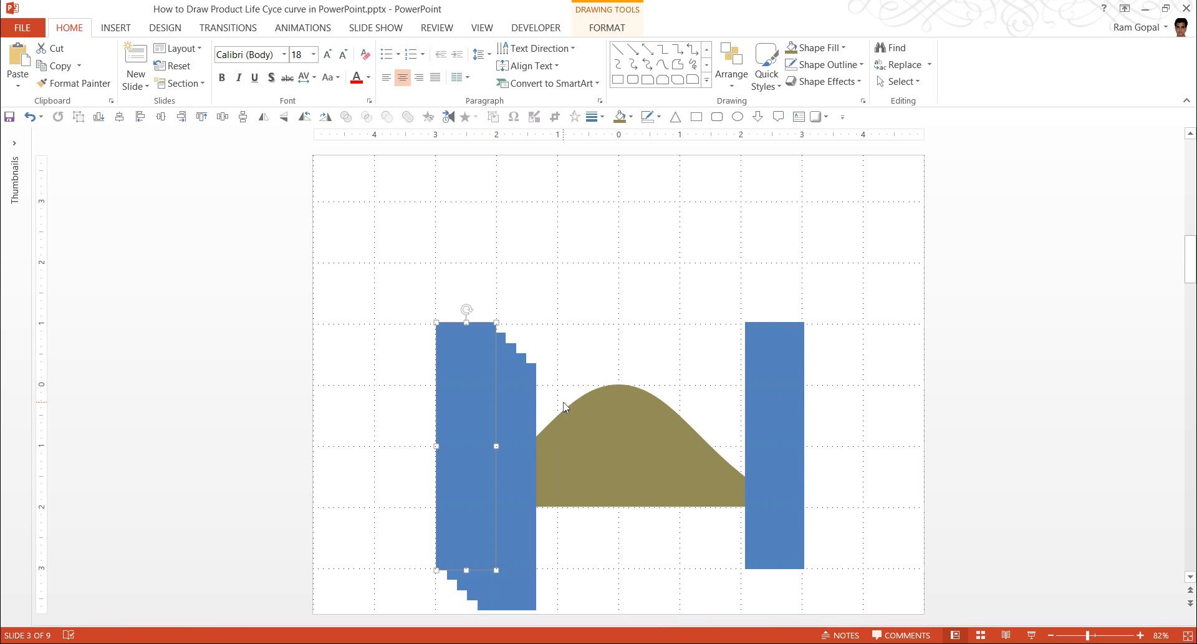
{"action": "left_click_drag", "start_coordinate": [277, 270], "coordinate": [917, 623]}
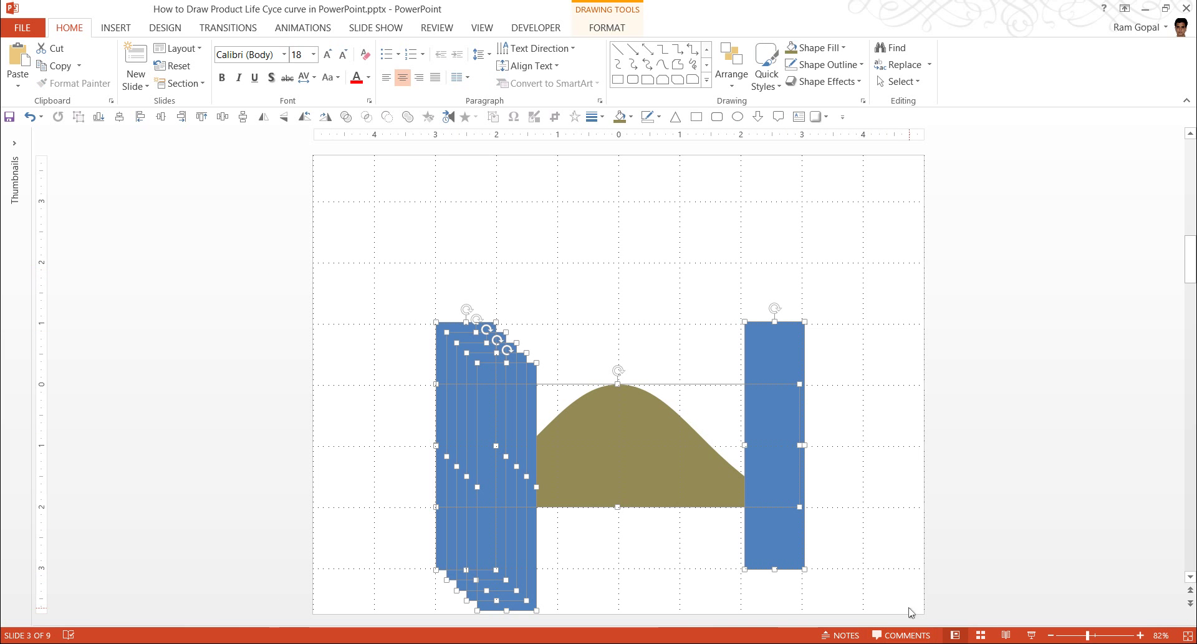
{"action": "left_click", "coordinate": [630, 432], "text": "shift"}
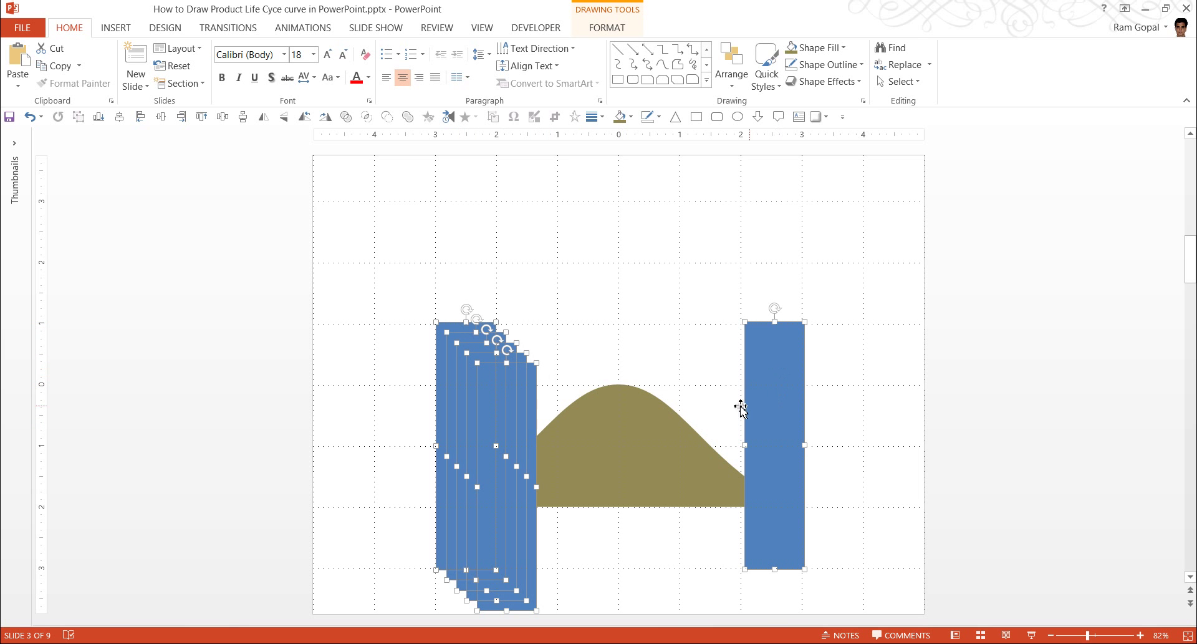
{"action": "left_click", "coordinate": [731, 74]}
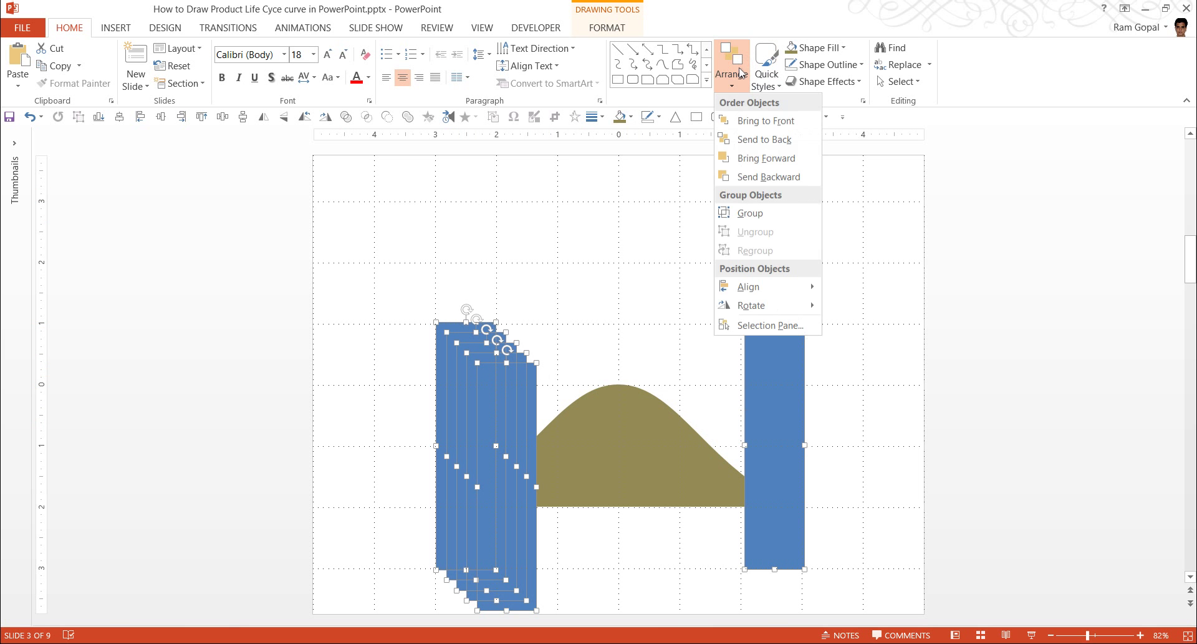
{"action": "mouse_move", "coordinate": [748, 287]}
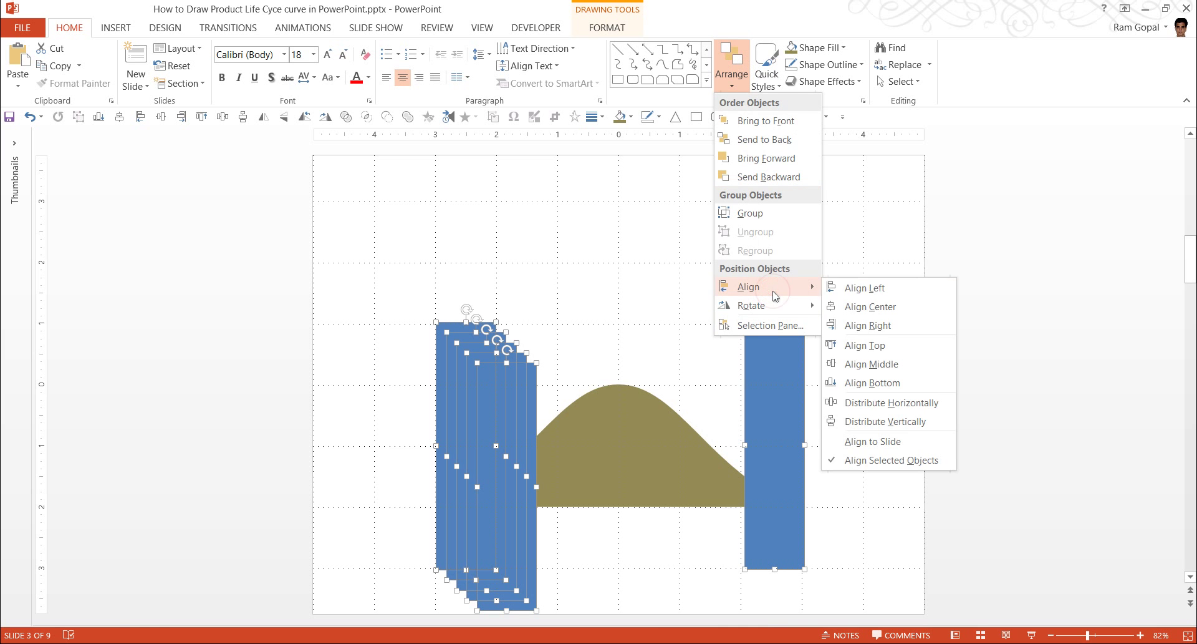
{"action": "left_click", "coordinate": [882, 406]}
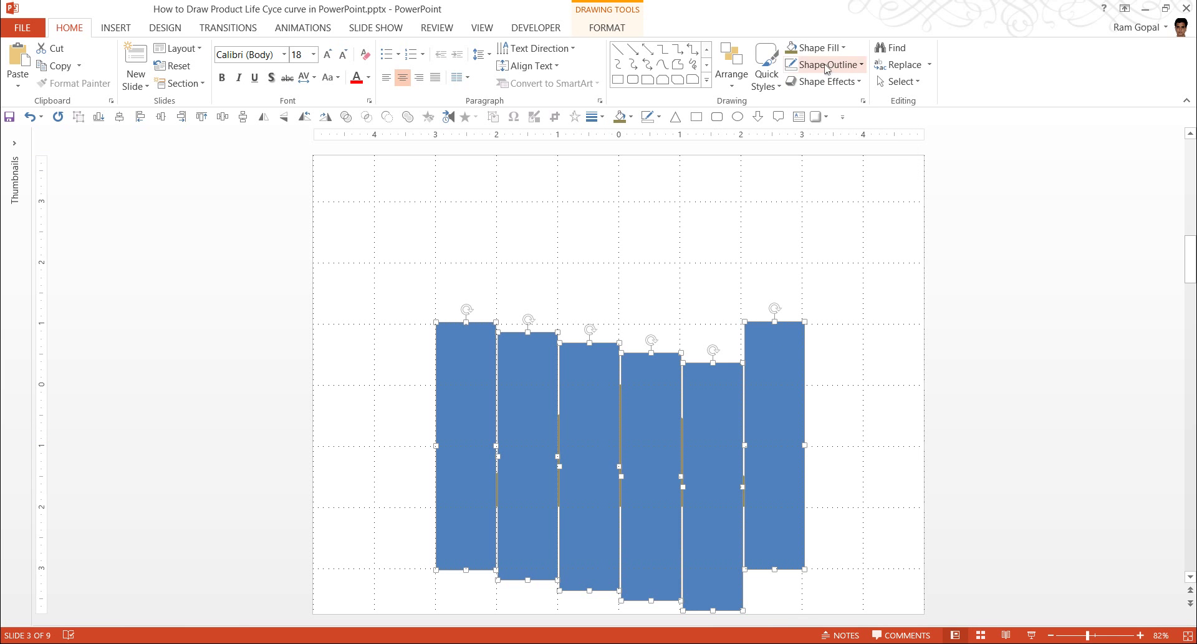
Align the six blue rectangles along their tops
{"action": "left_click", "coordinate": [731, 69]}
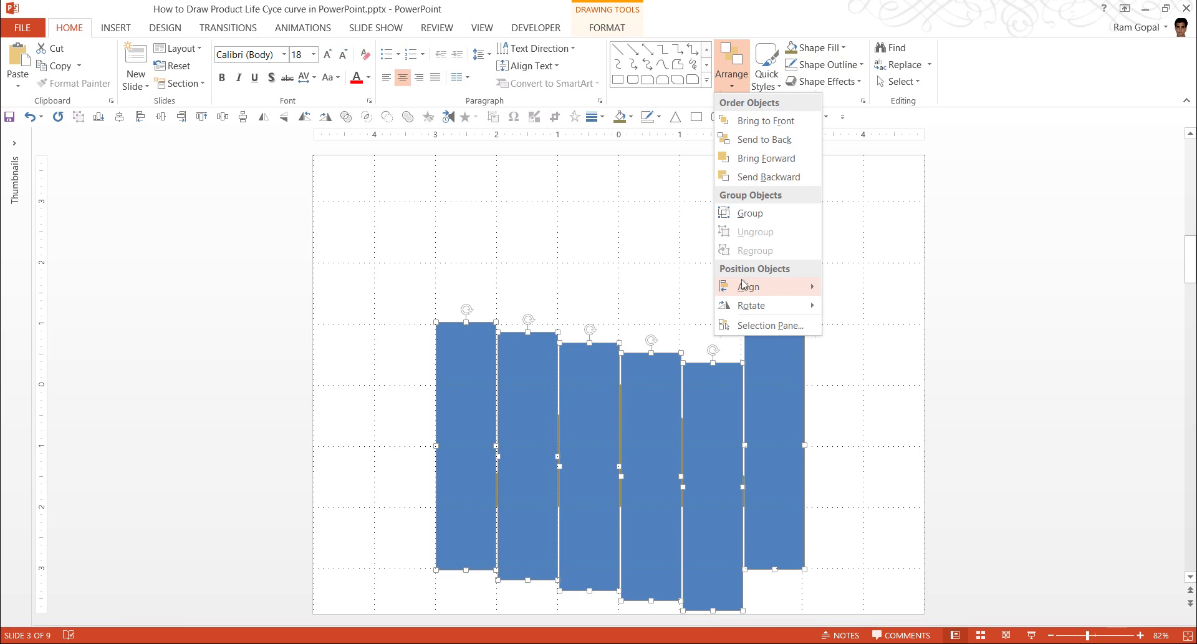
{"action": "mouse_move", "coordinate": [749, 288]}
{"action": "left_click", "coordinate": [873, 345]}
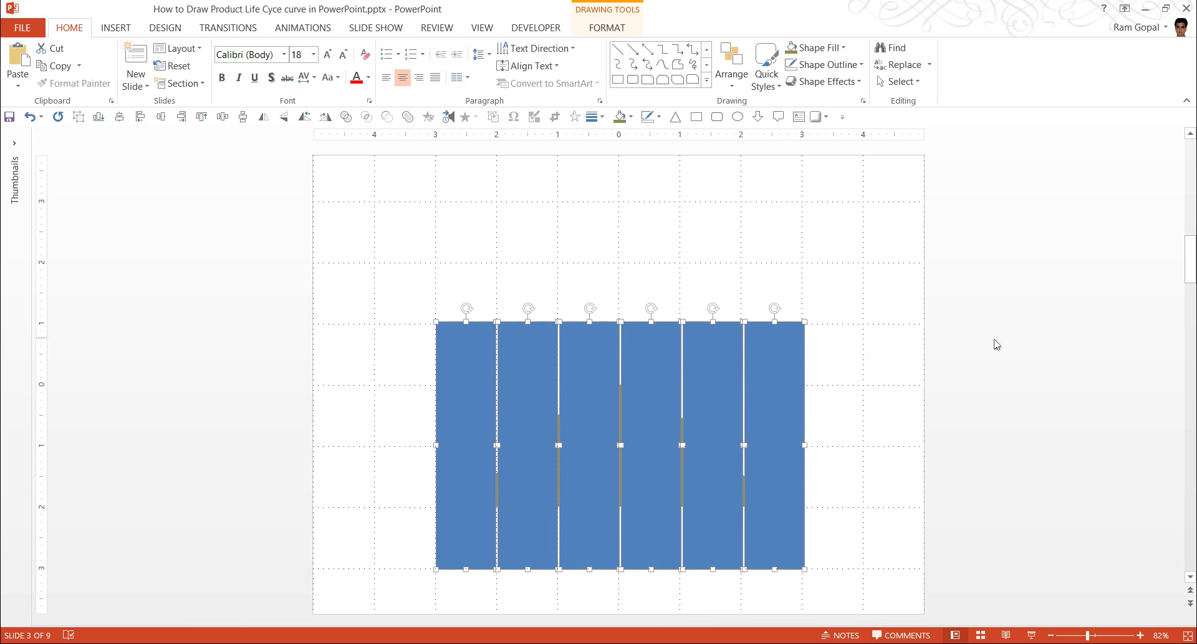
{"action": "left_click", "coordinate": [1042, 349]}
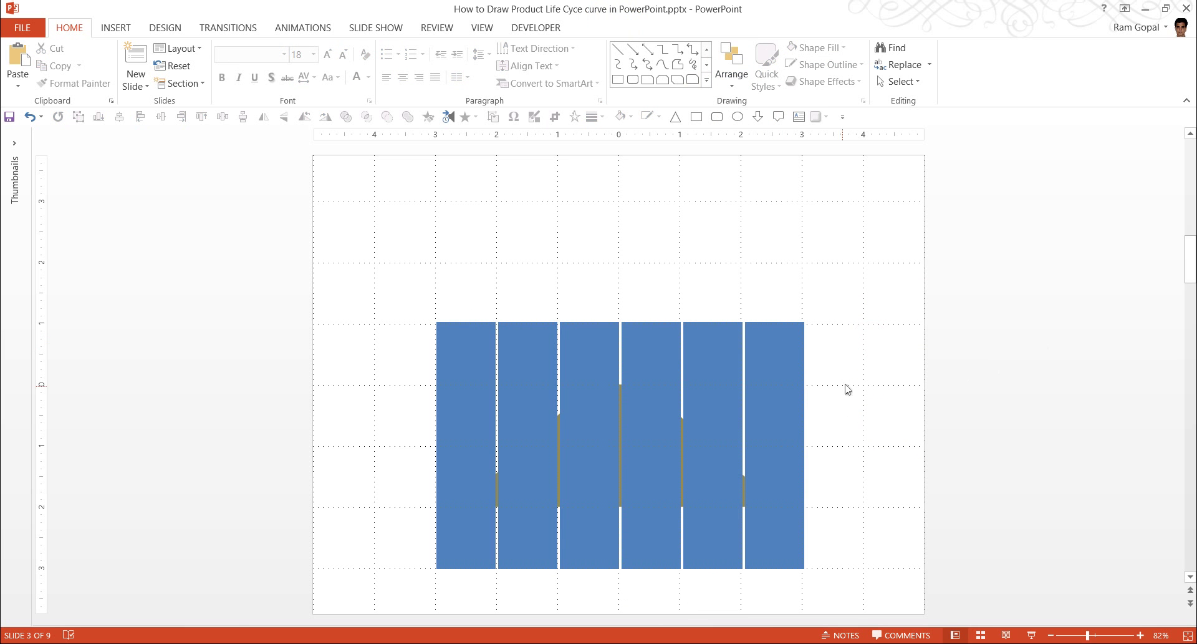
Select all six rectangles and send them to the back behind the bell curve
{"action": "left_click", "coordinate": [769, 391]}
{"action": "left_click", "coordinate": [710, 389], "text": "shift"}
{"action": "left_click", "coordinate": [649, 381], "text": "shift"}
{"action": "left_click", "coordinate": [592, 382], "text": "shift"}
{"action": "left_click", "coordinate": [505, 380], "text": "shift"}
{"action": "left_click", "coordinate": [470, 380], "text": "shift"}
{"action": "right_click", "coordinate": [471, 379]}
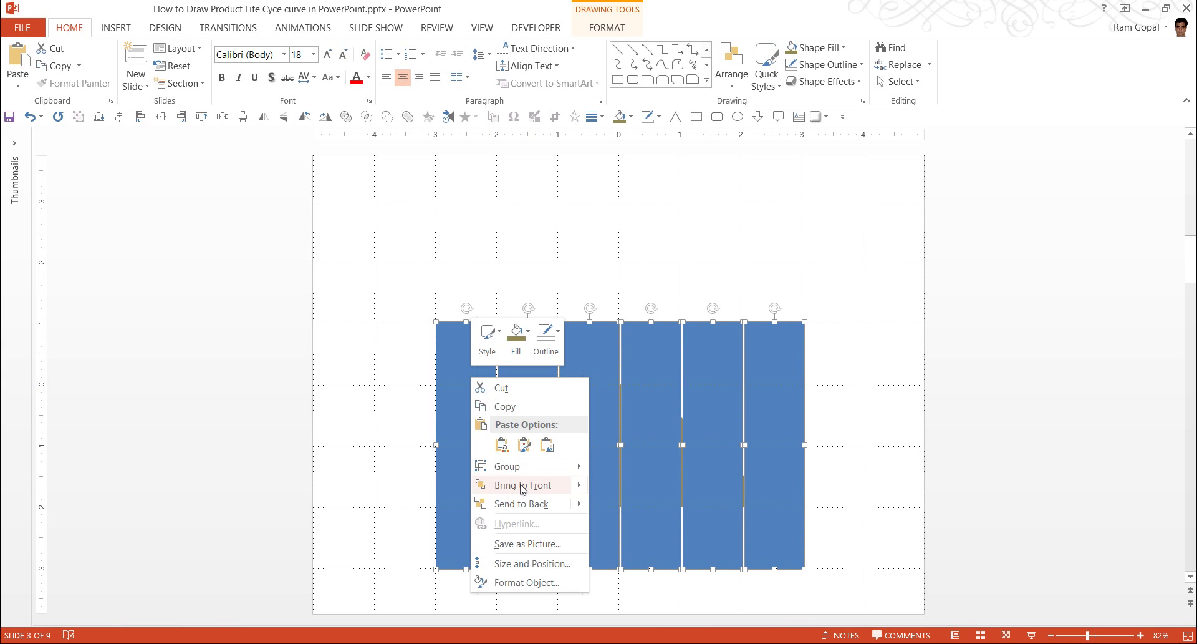
{"action": "left_click", "coordinate": [521, 503]}
{"action": "left_click", "coordinate": [931, 435]}
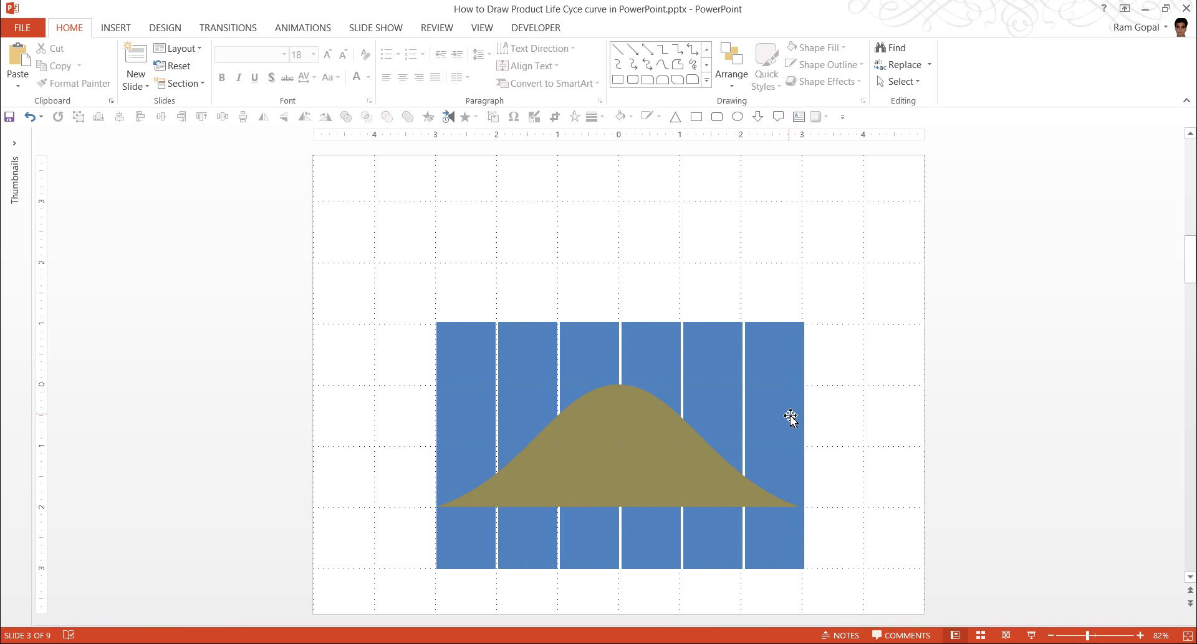
Select the six blue rectangles and show the Format tab's size settings
{"action": "left_click", "coordinate": [466, 384]}
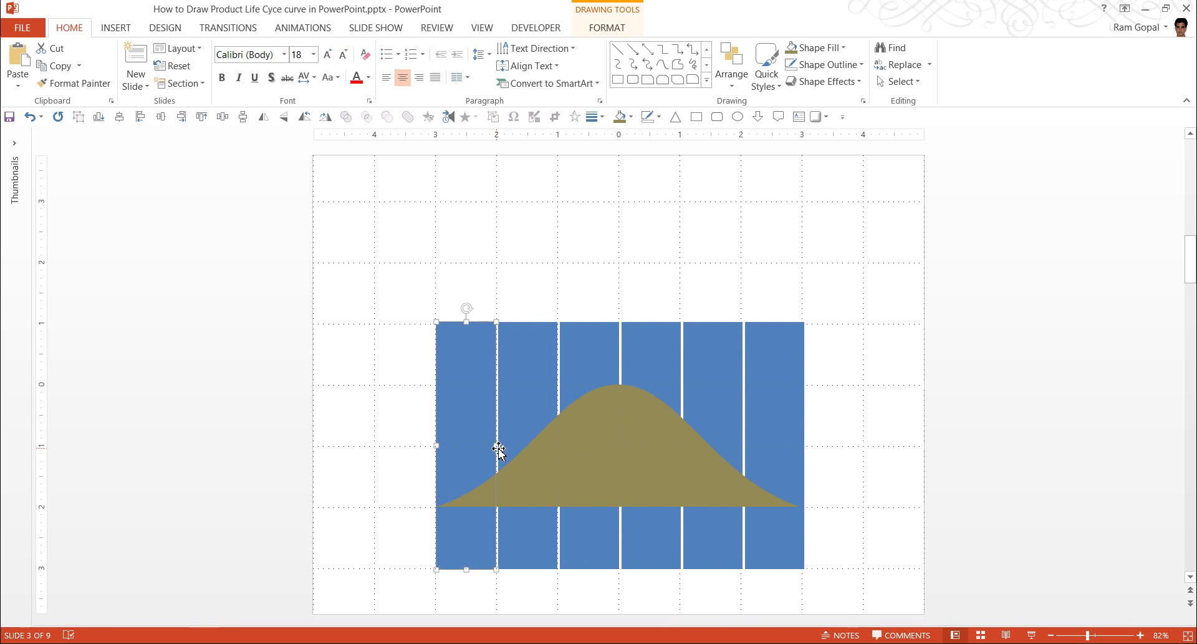
{"action": "left_click", "coordinate": [517, 413], "text": "shift"}
{"action": "left_click", "coordinate": [602, 384], "text": "shift"}
{"action": "left_click", "coordinate": [660, 352], "text": "shift"}
{"action": "left_click", "coordinate": [714, 357], "text": "shift"}
{"action": "left_click", "coordinate": [753, 353], "text": "shift"}
{"action": "left_click", "coordinate": [607, 28]}
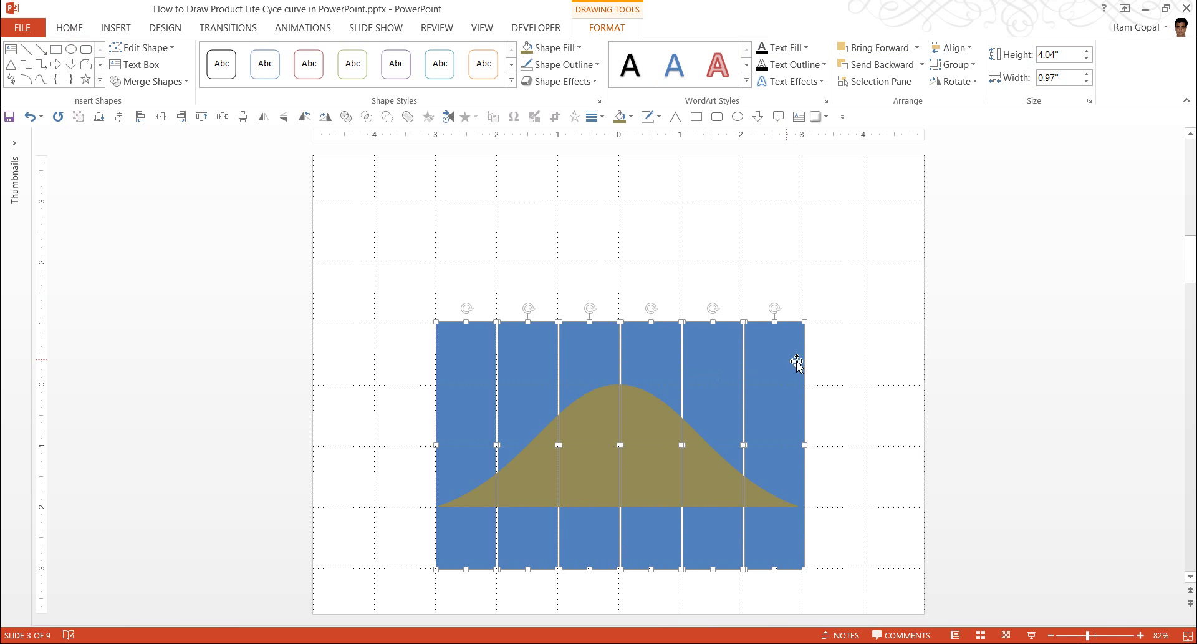
{"action": "left_click", "coordinate": [1005, 356]}
Set the rightmost rectangle's width to 1" after trying 0.99"
{"action": "left_click", "coordinate": [789, 353]}
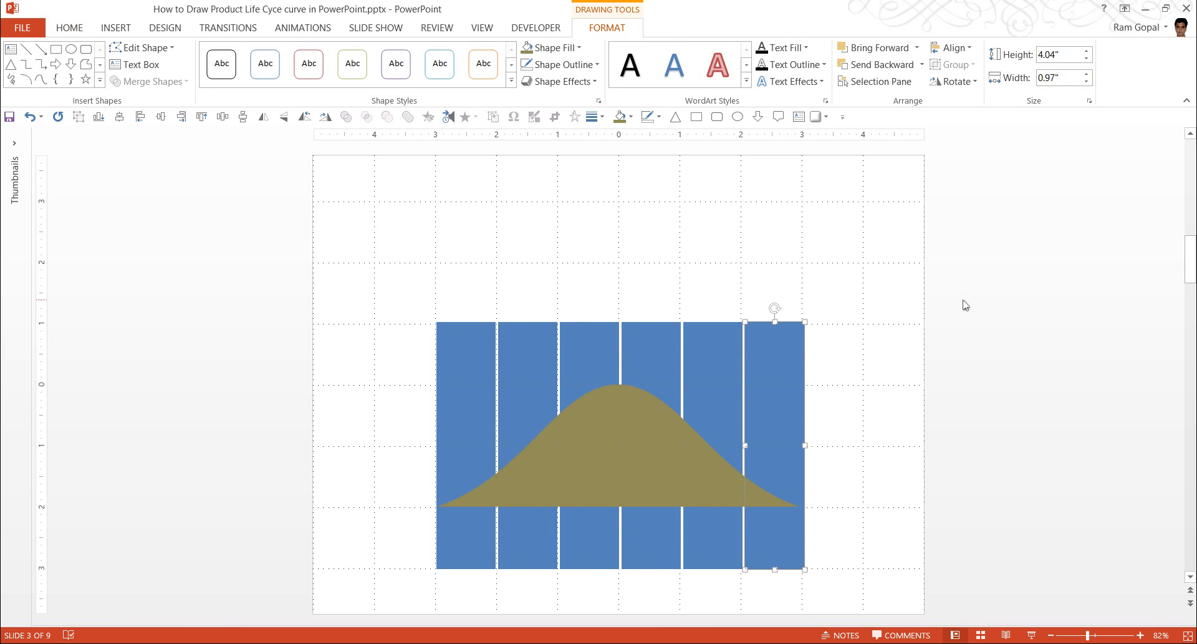
{"action": "left_click", "coordinate": [1066, 78]}
{"action": "type", "text": "0.99"}
{"action": "key", "text": "Return"}
{"action": "left_click", "coordinate": [1070, 77]}
{"action": "type", "text": "1"}
{"action": "key", "text": "Return"}
{"action": "left_click", "coordinate": [1007, 206]}
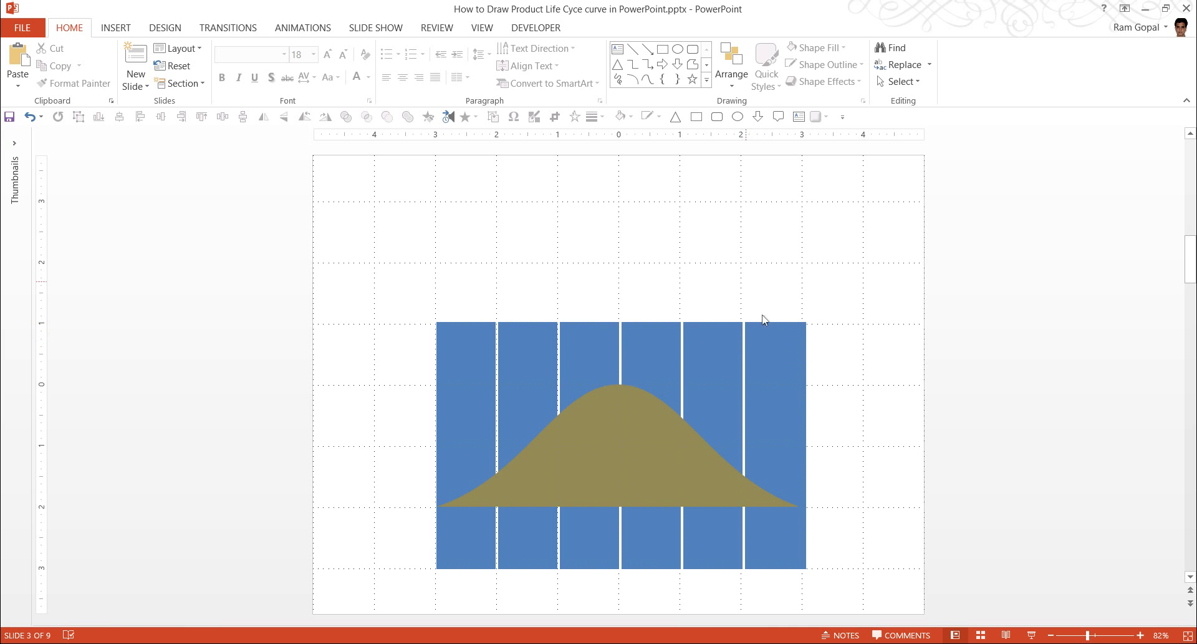
Nudge the right column onto the grid line and set all six columns to 1" wide
{"action": "left_click", "coordinate": [775, 356]}
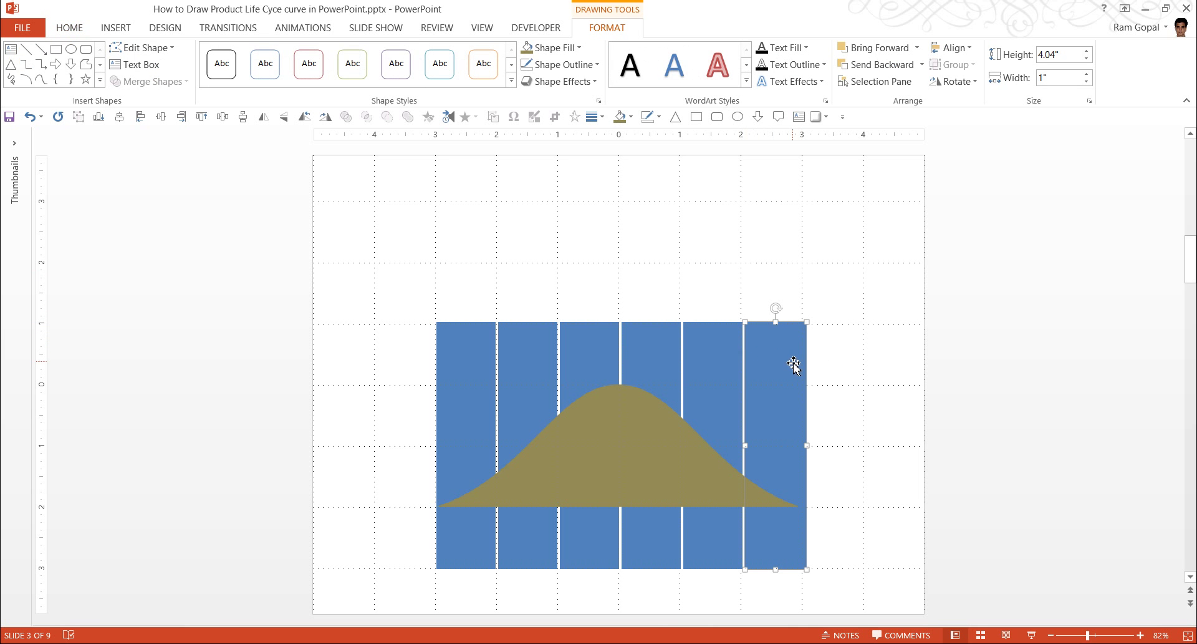
{"action": "left_click_drag", "start_coordinate": [797, 364], "coordinate": [793, 366]}
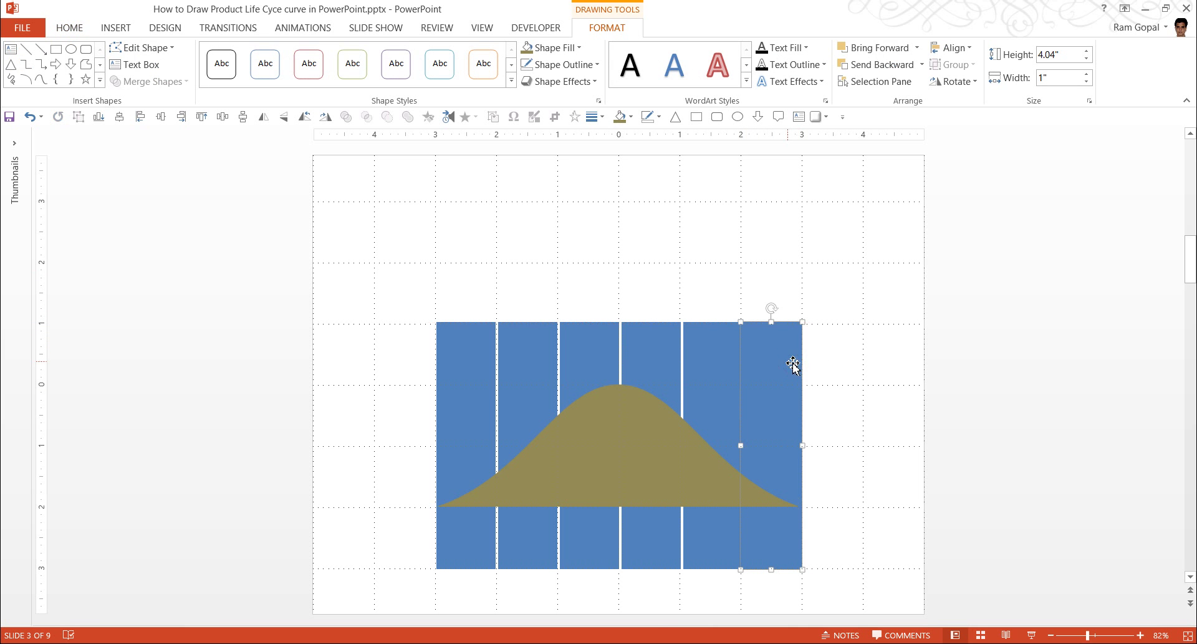
{"action": "left_click", "coordinate": [711, 350], "text": "shift"}
{"action": "left_click", "coordinate": [644, 346], "text": "shift"}
{"action": "left_click", "coordinate": [577, 346], "text": "shift"}
{"action": "left_click", "coordinate": [544, 349], "text": "shift"}
{"action": "left_click", "coordinate": [485, 346], "text": "shift"}
{"action": "left_click", "coordinate": [1053, 80]}
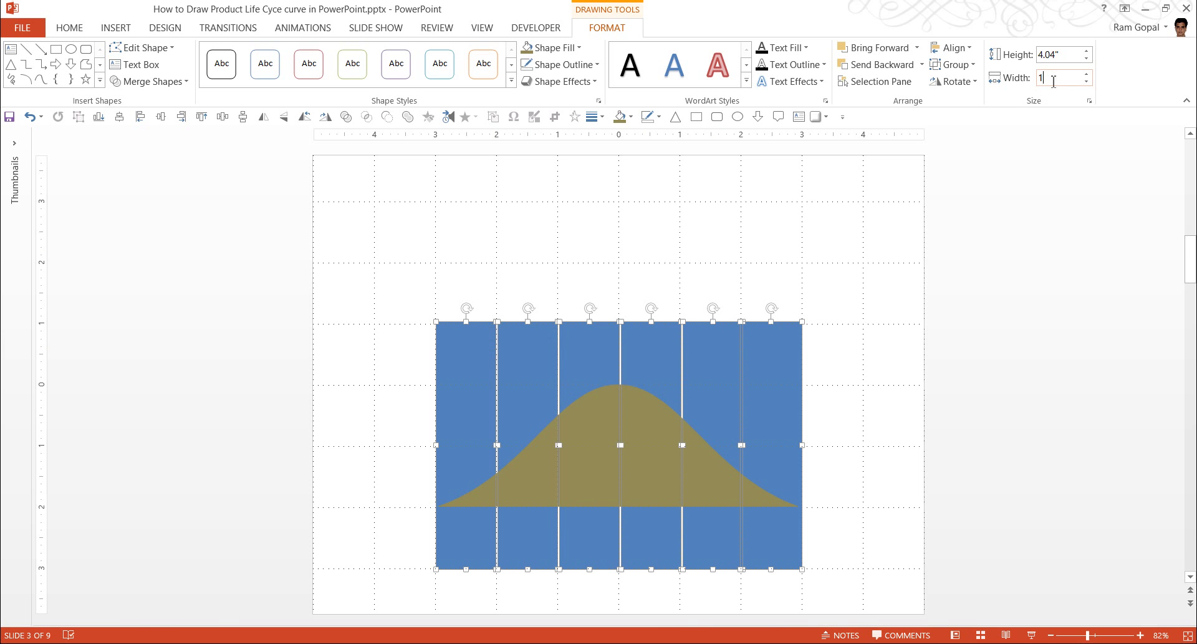
{"action": "type", "text": "1"}
{"action": "key", "text": "Return"}
{"action": "left_click", "coordinate": [1050, 261]}
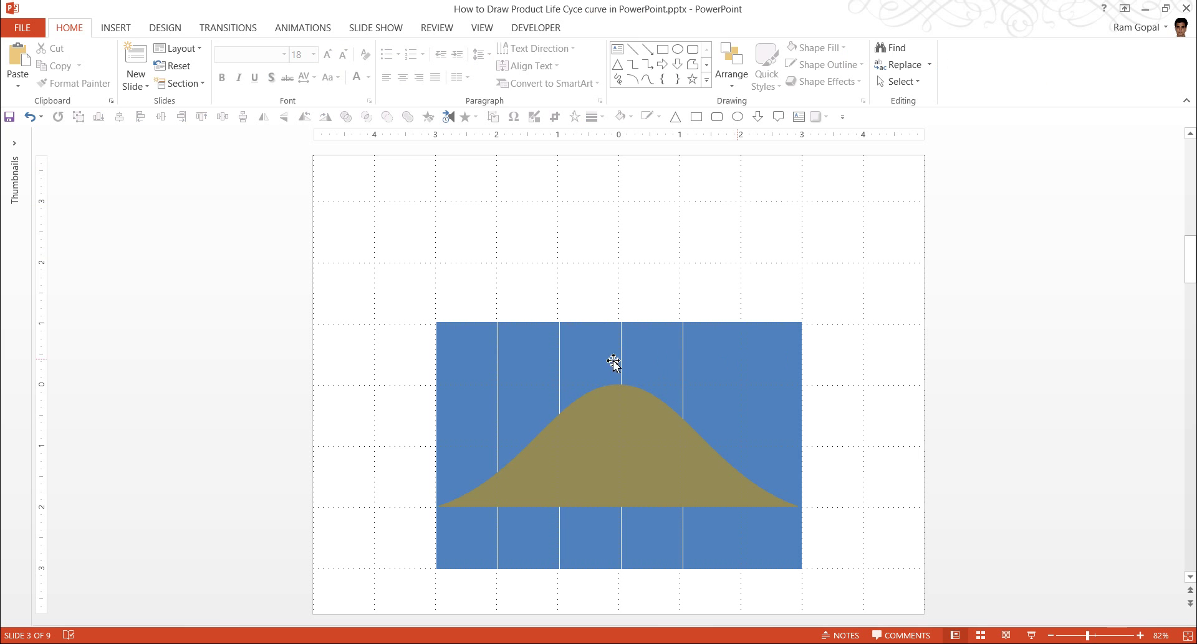
Select all six strips and align them along their tops
{"action": "left_click", "coordinate": [451, 340]}
{"action": "left_click", "coordinate": [521, 340], "text": "shift"}
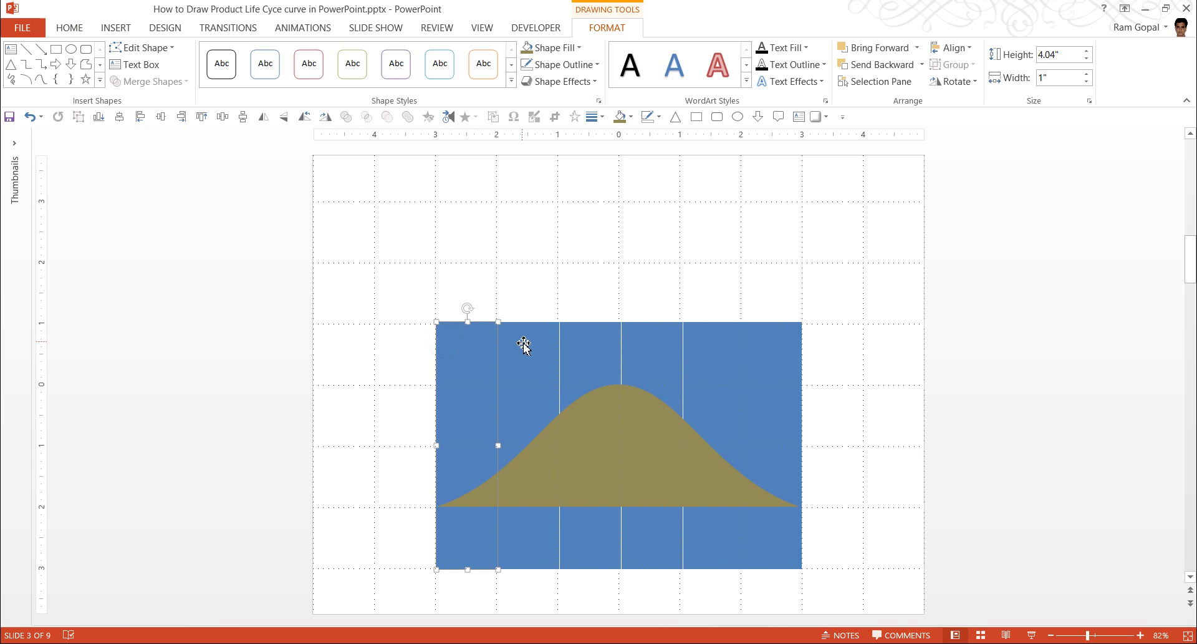
{"action": "left_click", "coordinate": [582, 340], "text": "shift"}
{"action": "left_click", "coordinate": [629, 337], "text": "shift"}
{"action": "left_click", "coordinate": [733, 344], "text": "shift"}
{"action": "left_click", "coordinate": [776, 343], "text": "shift"}
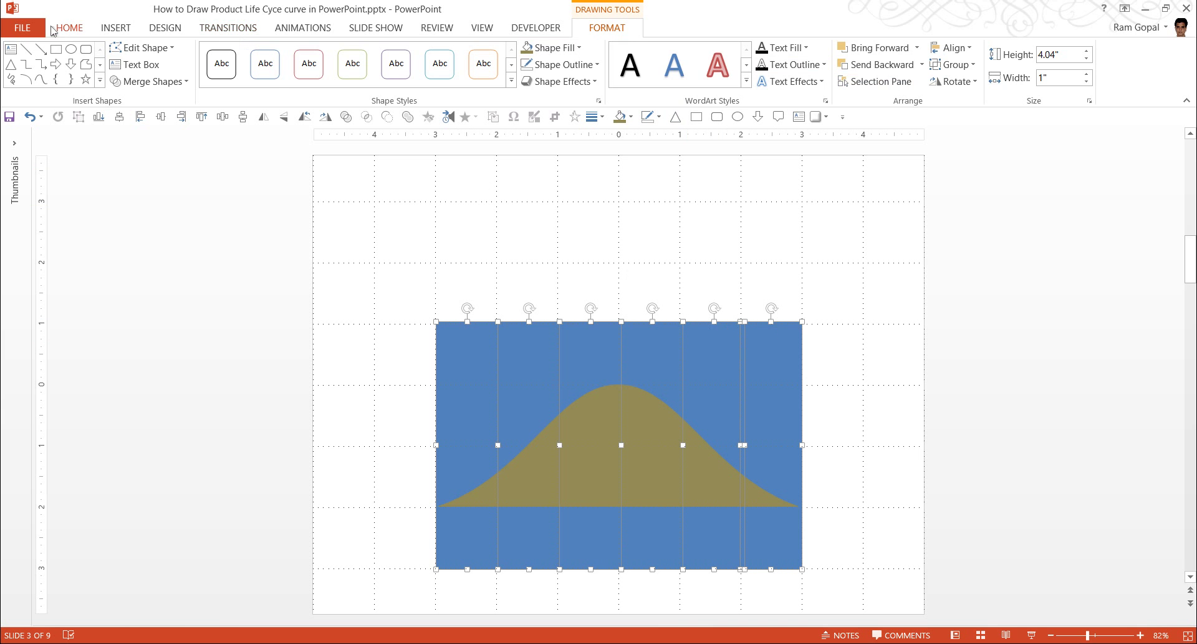
{"action": "left_click", "coordinate": [70, 28]}
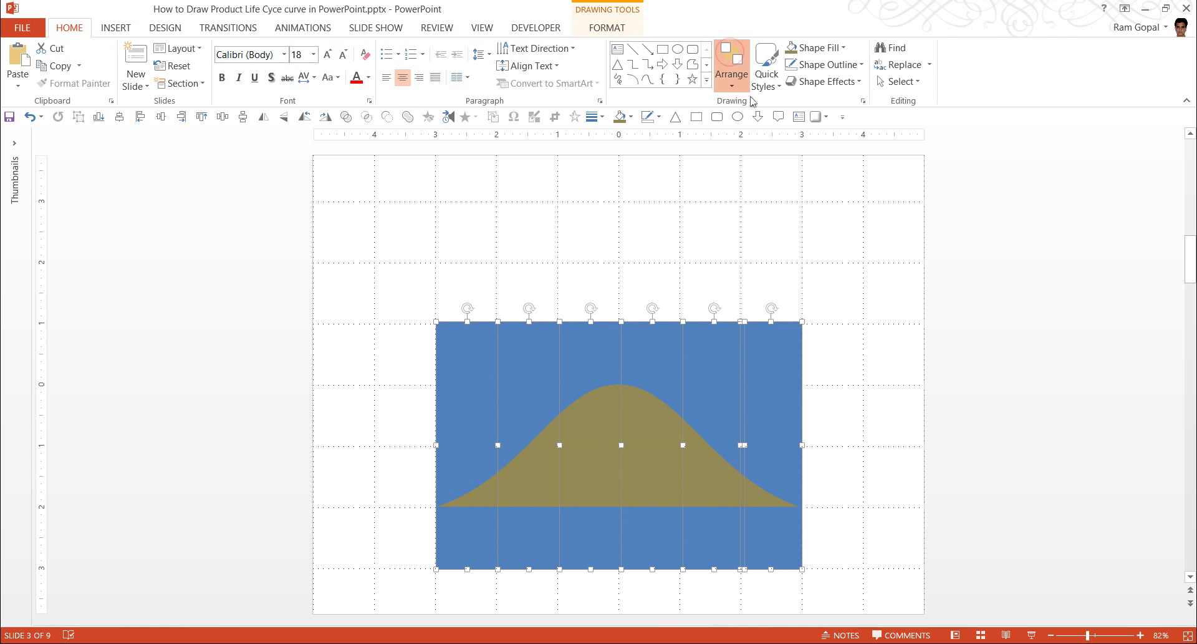
{"action": "left_click", "coordinate": [731, 68]}
{"action": "mouse_move", "coordinate": [790, 291]}
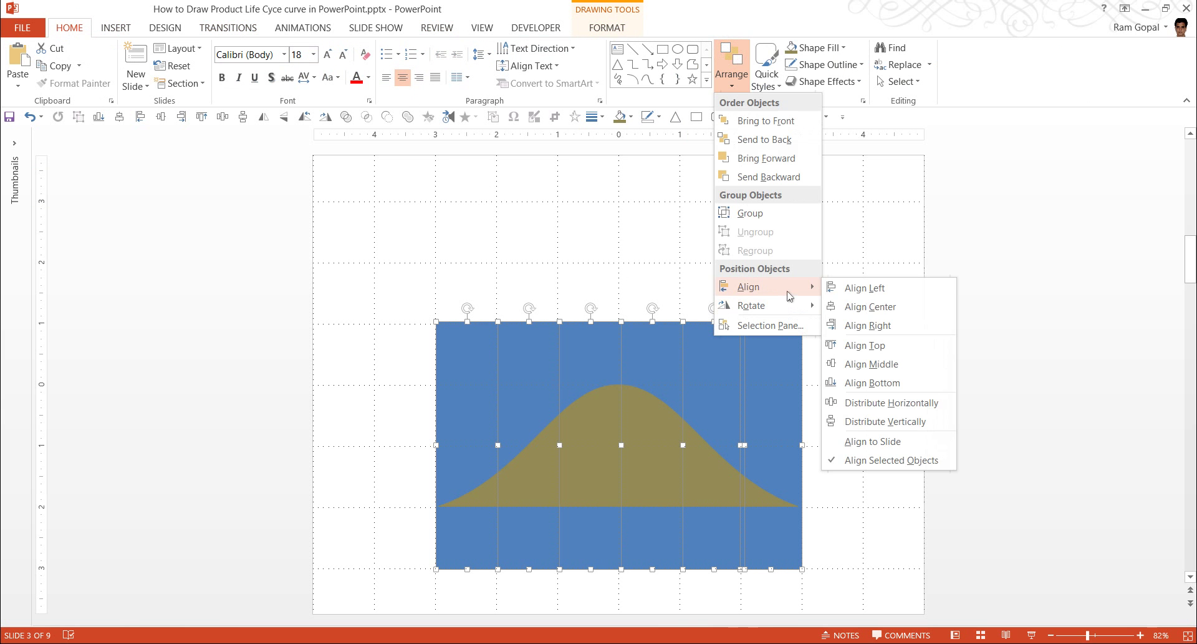
{"action": "left_click", "coordinate": [880, 342]}
Distribute the strips horizontally so they form one continuous blue block
{"action": "left_click", "coordinate": [731, 68]}
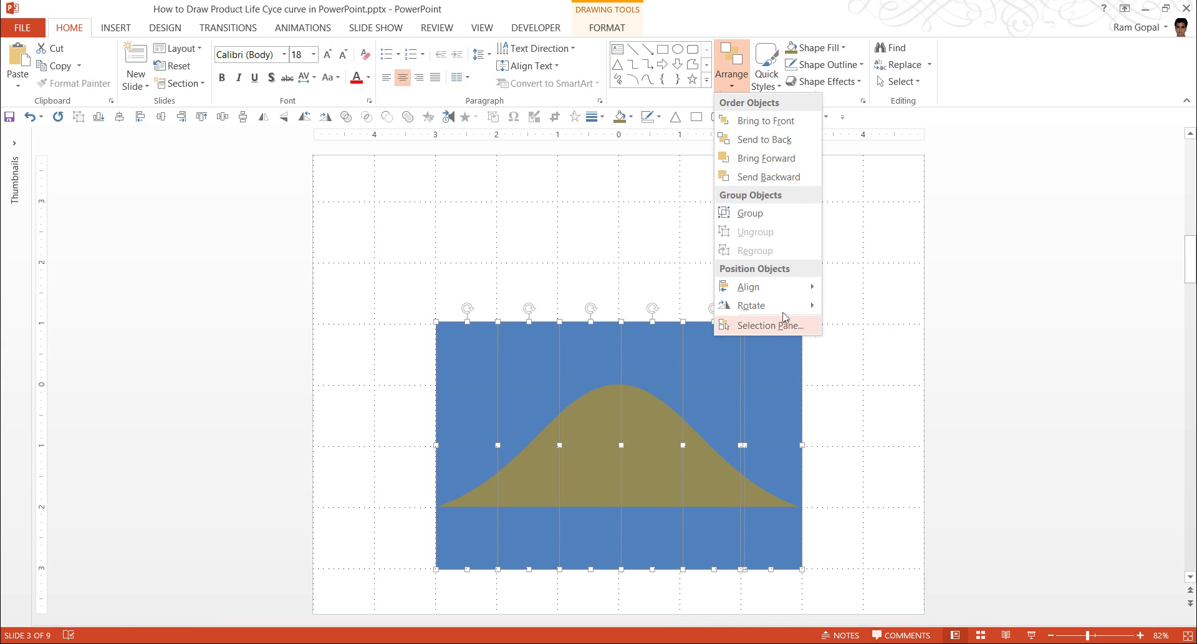
{"action": "mouse_move", "coordinate": [785, 293]}
{"action": "left_click", "coordinate": [873, 406]}
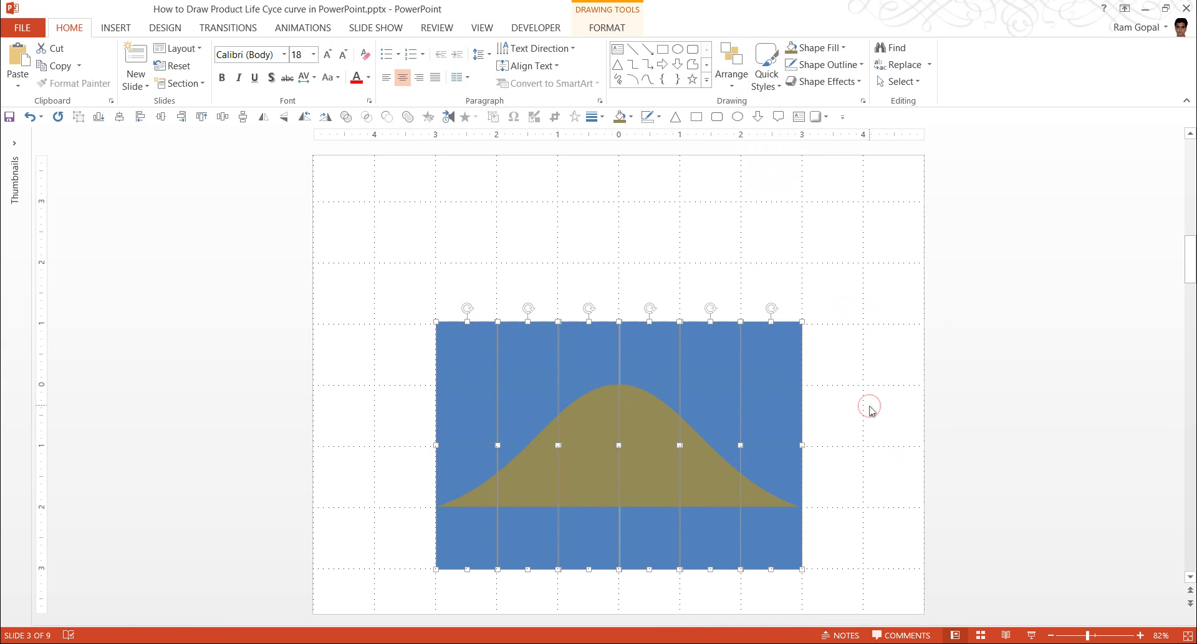
{"action": "left_click", "coordinate": [964, 390]}
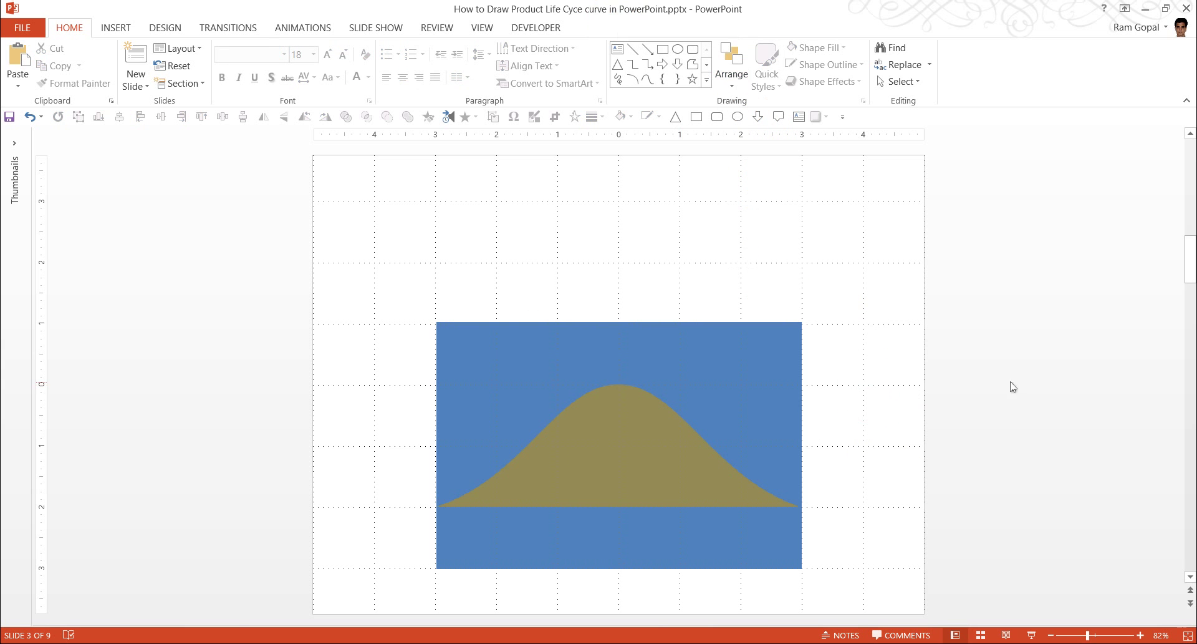
Fill the three rightmost strips light orange, teal and light green, right to left
{"action": "left_click", "coordinate": [773, 368]}
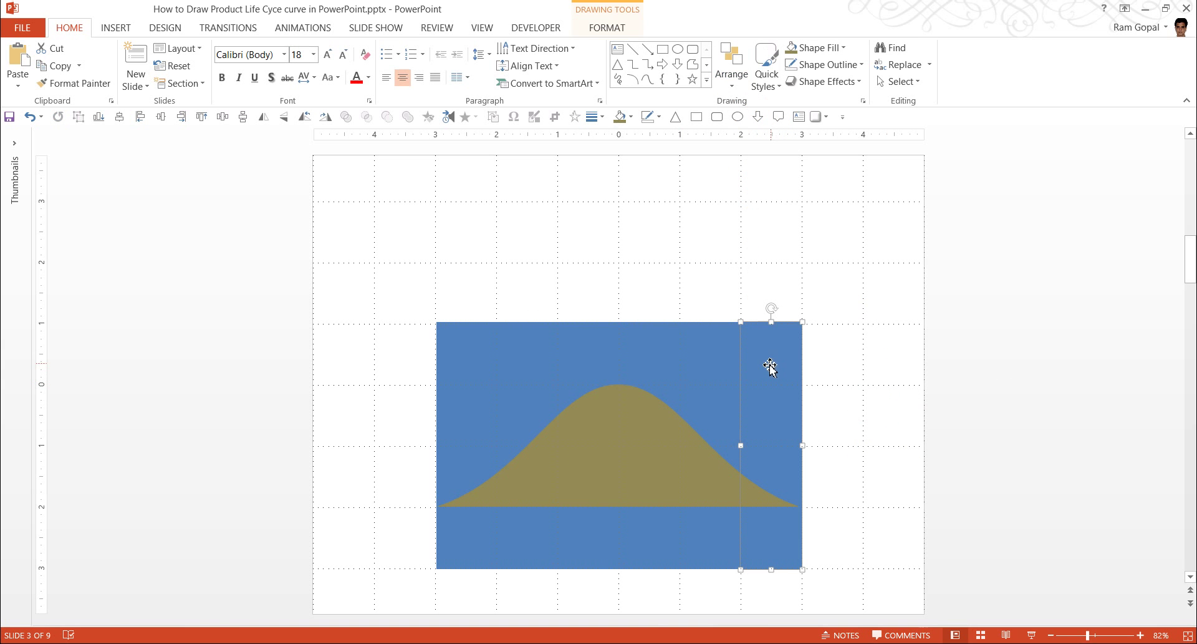
{"action": "left_click", "coordinate": [824, 50]}
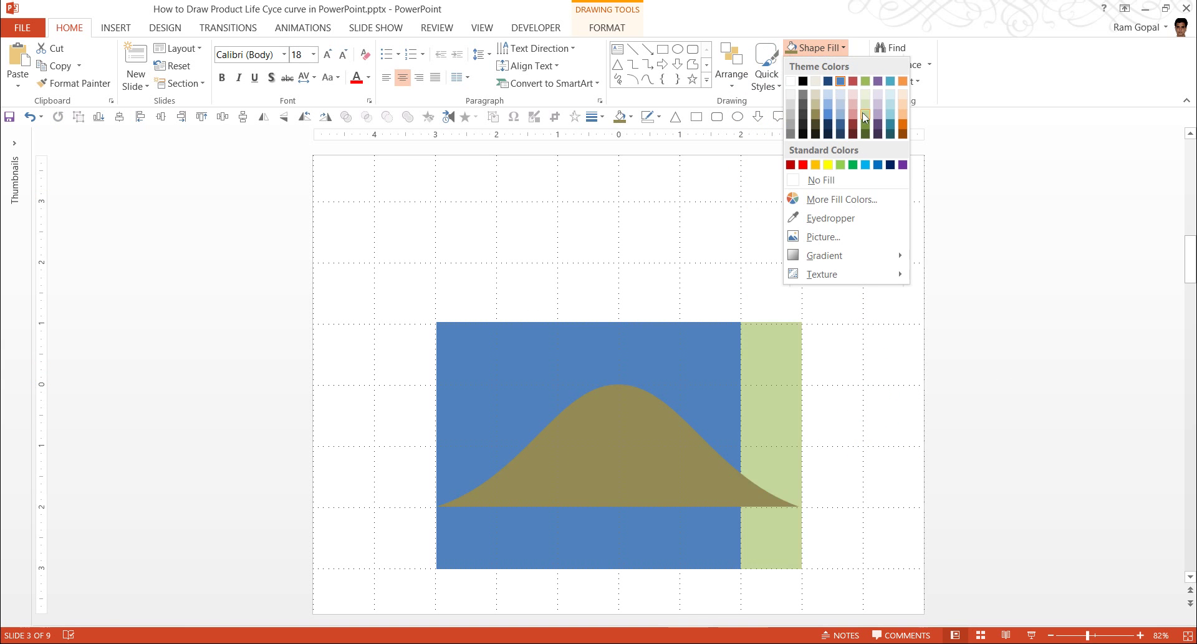
{"action": "left_click", "coordinate": [903, 113]}
{"action": "left_click", "coordinate": [726, 371]}
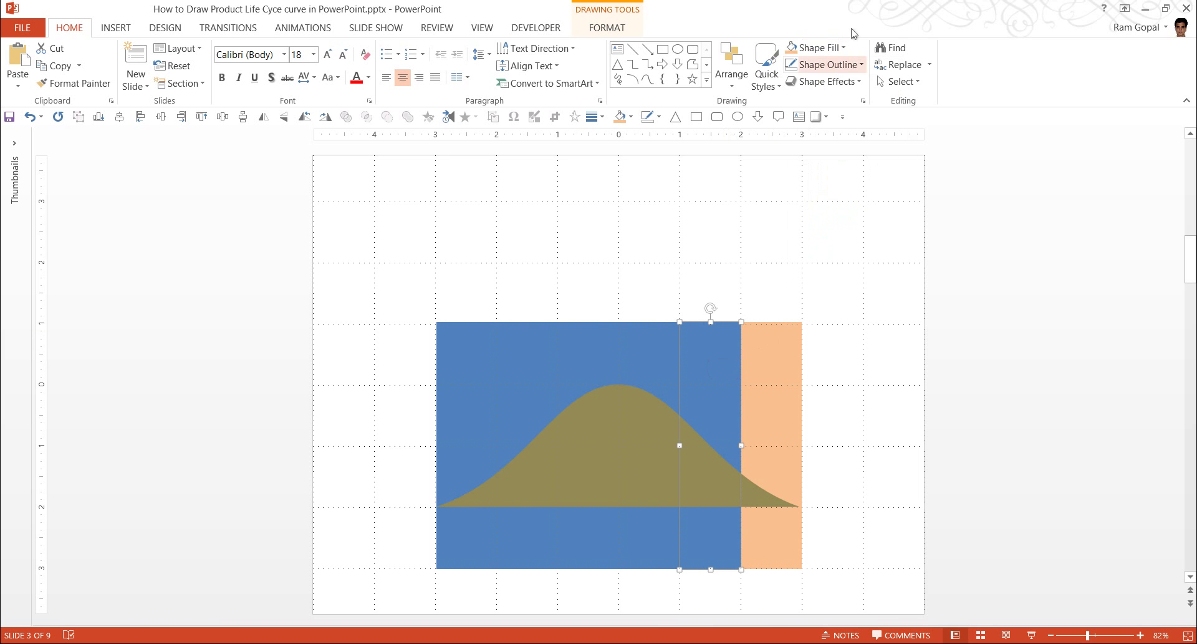
{"action": "left_click", "coordinate": [824, 50]}
{"action": "left_click", "coordinate": [891, 124]}
{"action": "left_click", "coordinate": [670, 337]}
{"action": "left_click", "coordinate": [819, 47]}
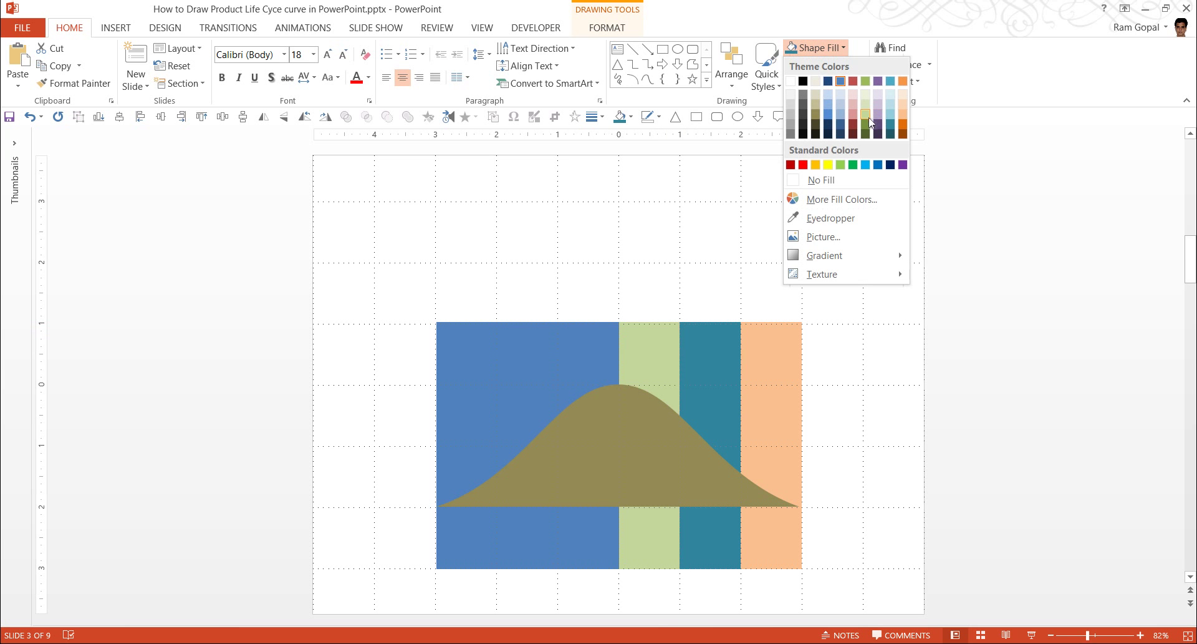
{"action": "left_click", "coordinate": [867, 116]}
Fill the second strip purple and the leftmost strip grey
{"action": "left_click", "coordinate": [554, 345]}
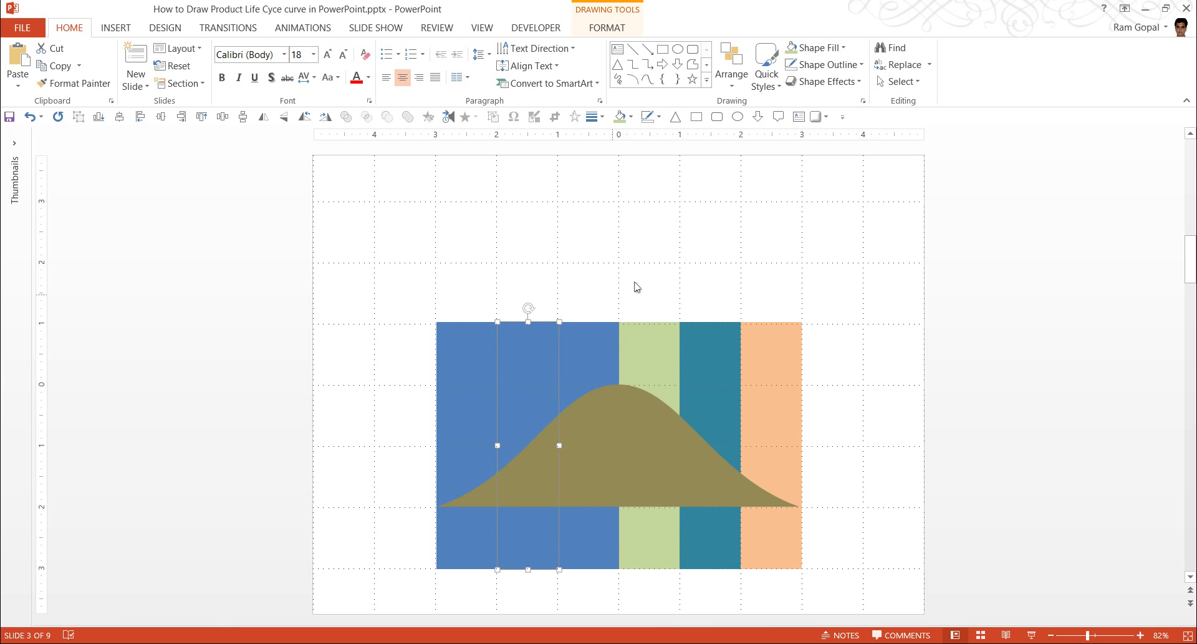
{"action": "left_click", "coordinate": [817, 48]}
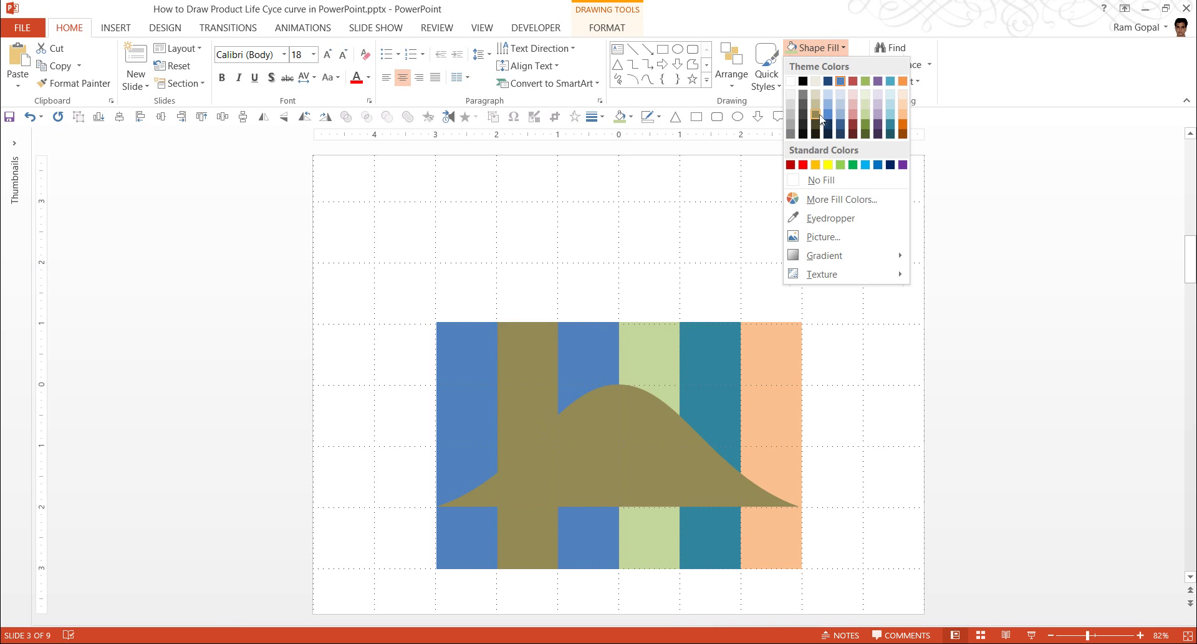
{"action": "left_click", "coordinate": [878, 126]}
{"action": "left_click", "coordinate": [481, 355]}
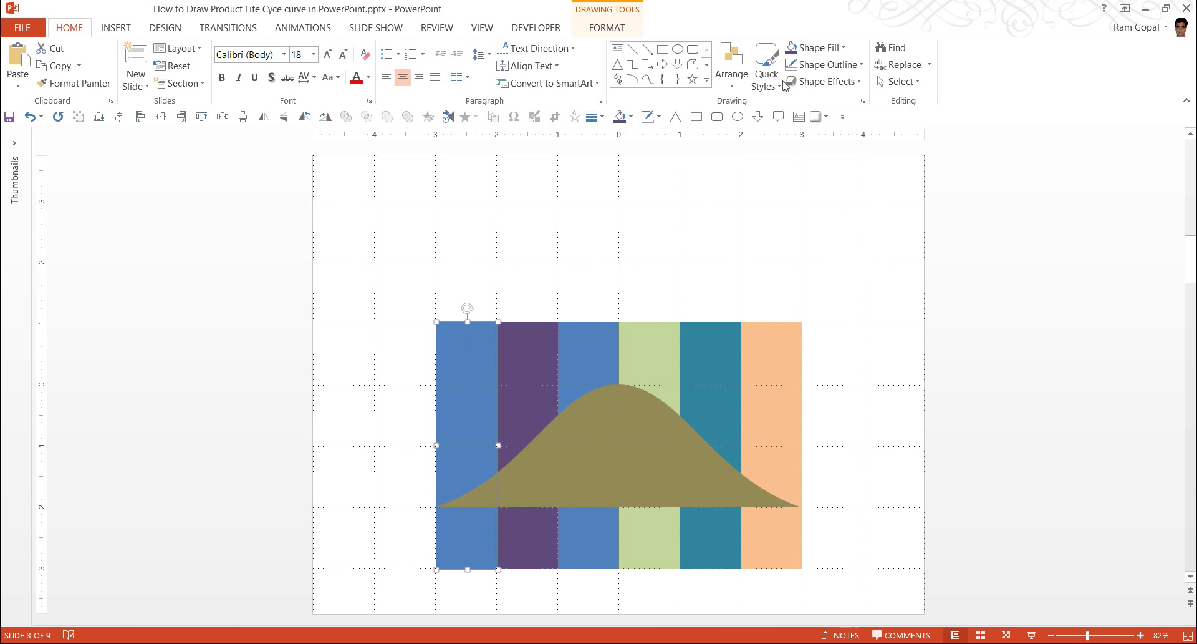
{"action": "left_click", "coordinate": [822, 47]}
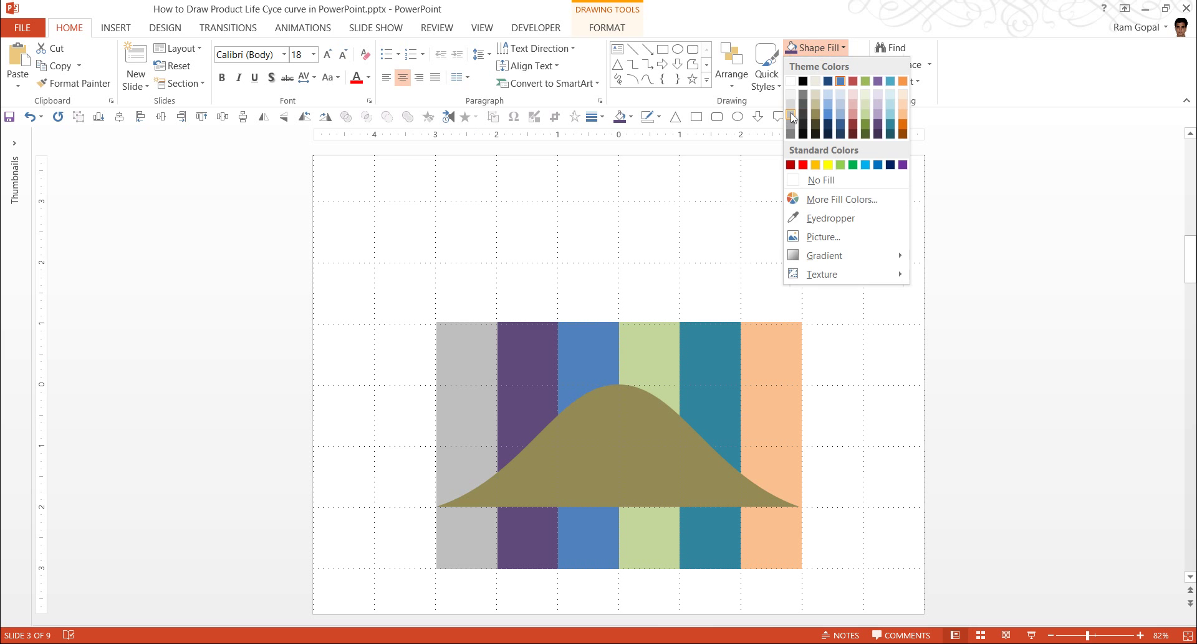
{"action": "left_click", "coordinate": [791, 112]}
{"action": "left_click", "coordinate": [959, 275]}
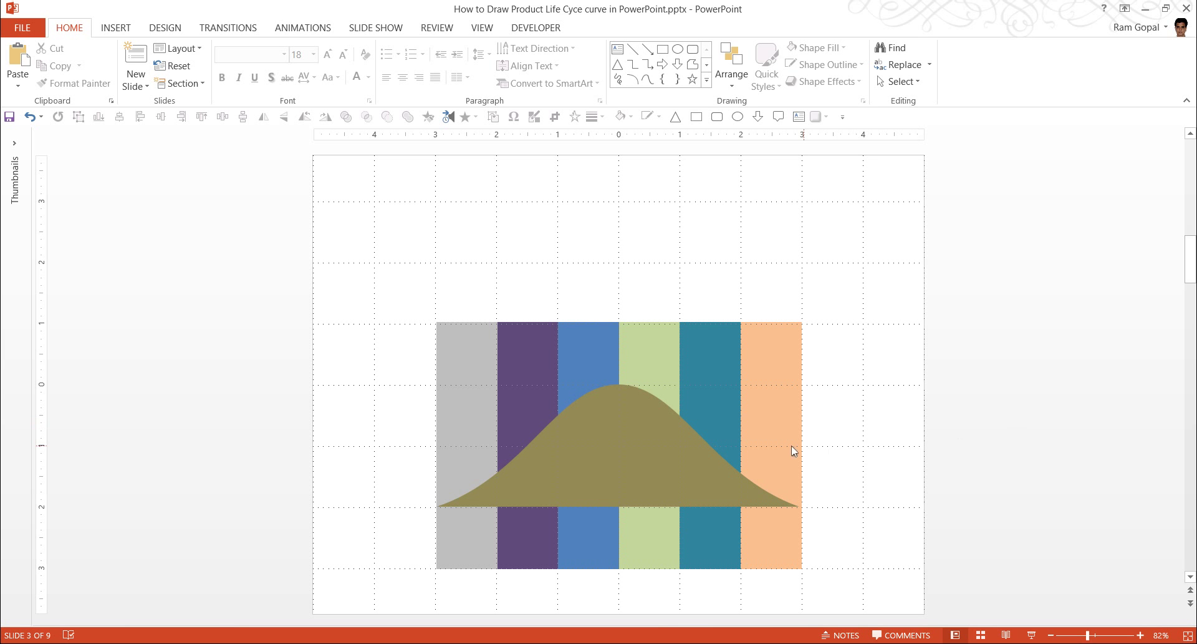
Copy the olive bell curve and confirm it appears in the Clipboard pane
{"action": "left_click", "coordinate": [672, 438]}
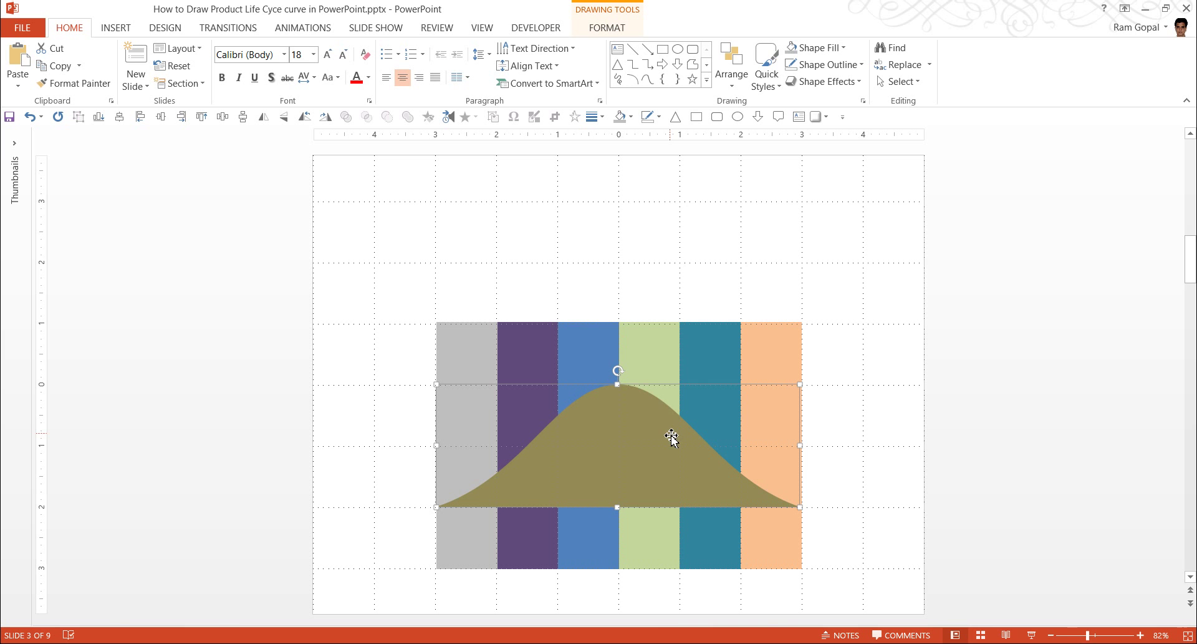
{"action": "right_click", "coordinate": [636, 462]}
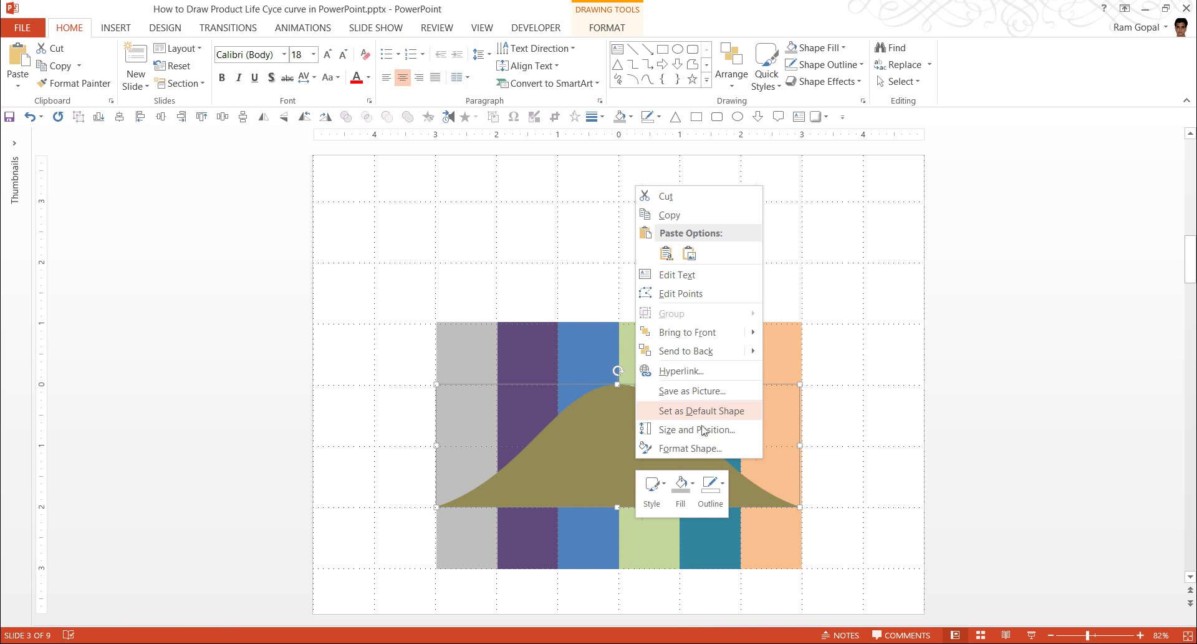
{"action": "left_click", "coordinate": [683, 216]}
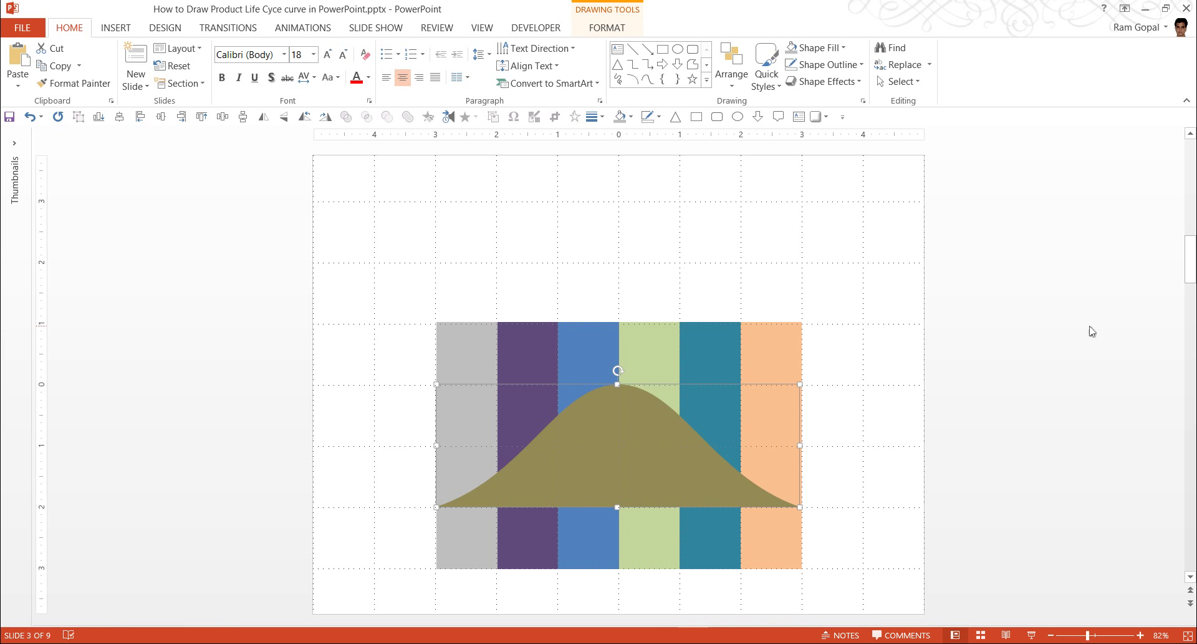
{"action": "left_click", "coordinate": [1068, 331]}
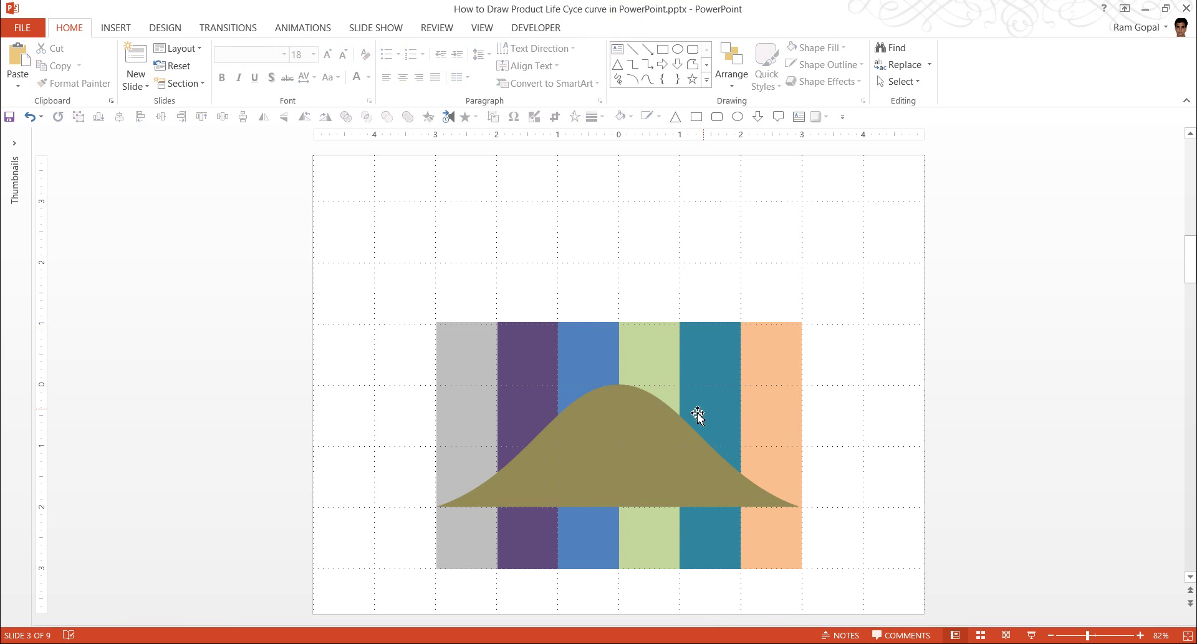
{"action": "left_click", "coordinate": [653, 435]}
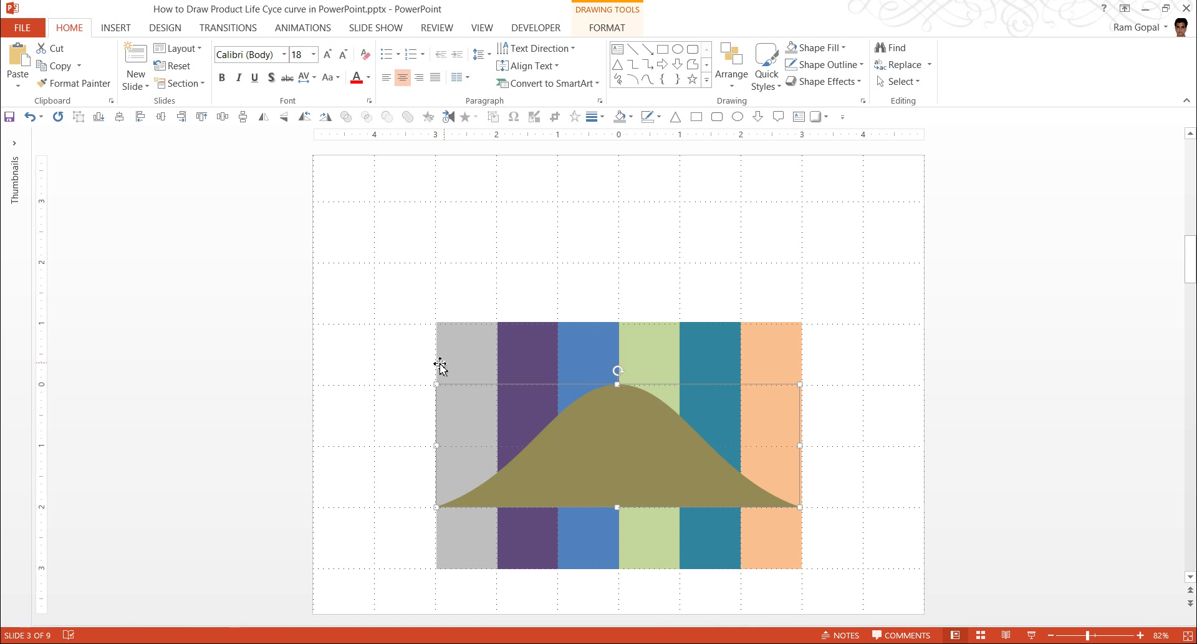
{"action": "left_click", "coordinate": [111, 101]}
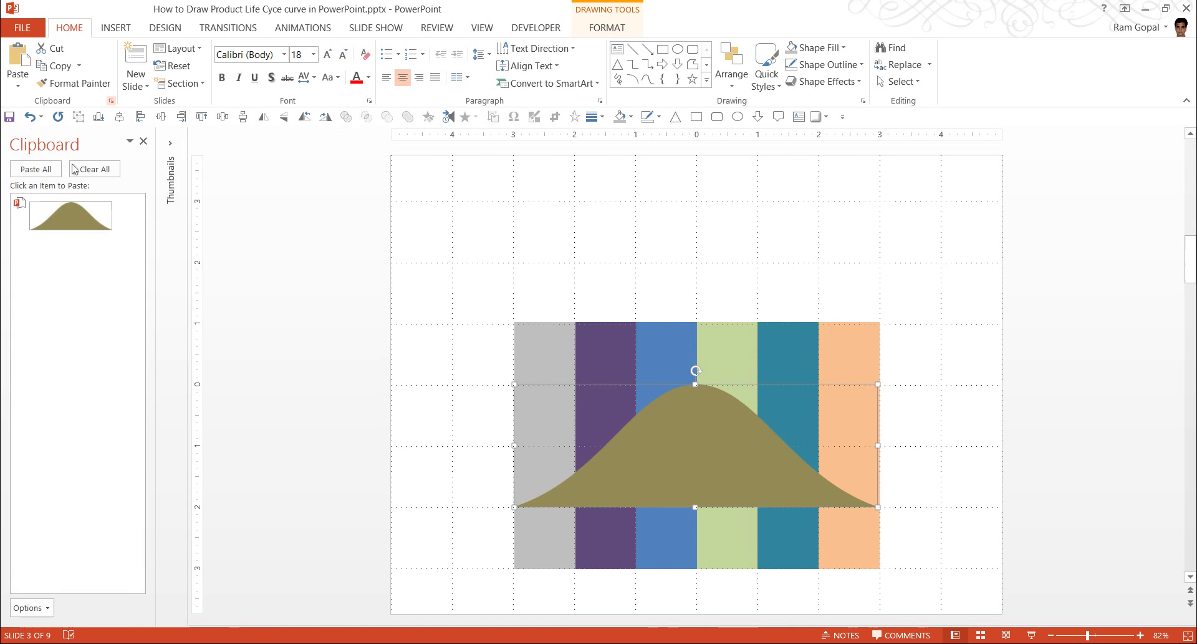
{"action": "left_click", "coordinate": [143, 141]}
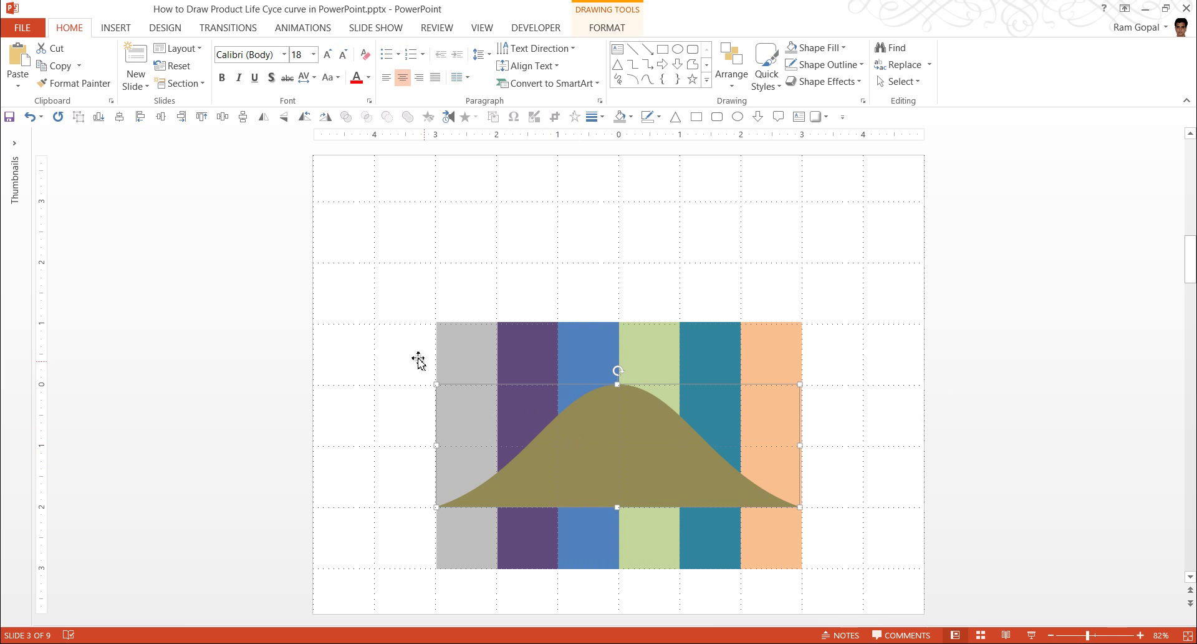
Intersect the grey strip with the bell curve, leaving a small grey curved sliver
{"action": "left_click", "coordinate": [459, 352]}
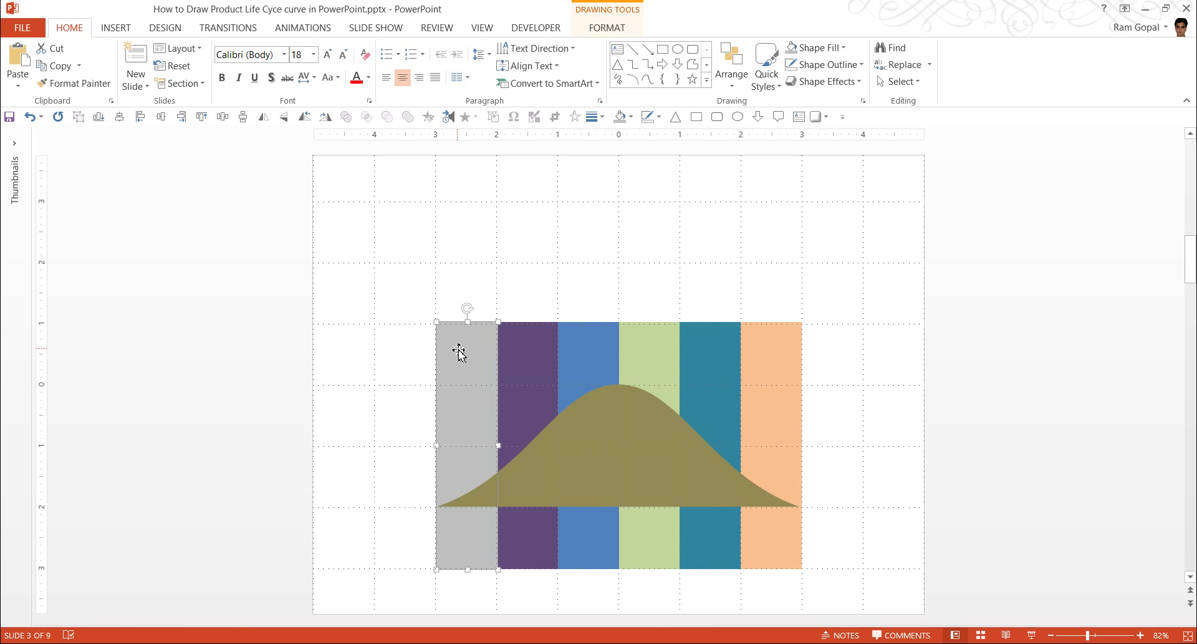
{"action": "left_click", "coordinate": [642, 440], "text": "shift"}
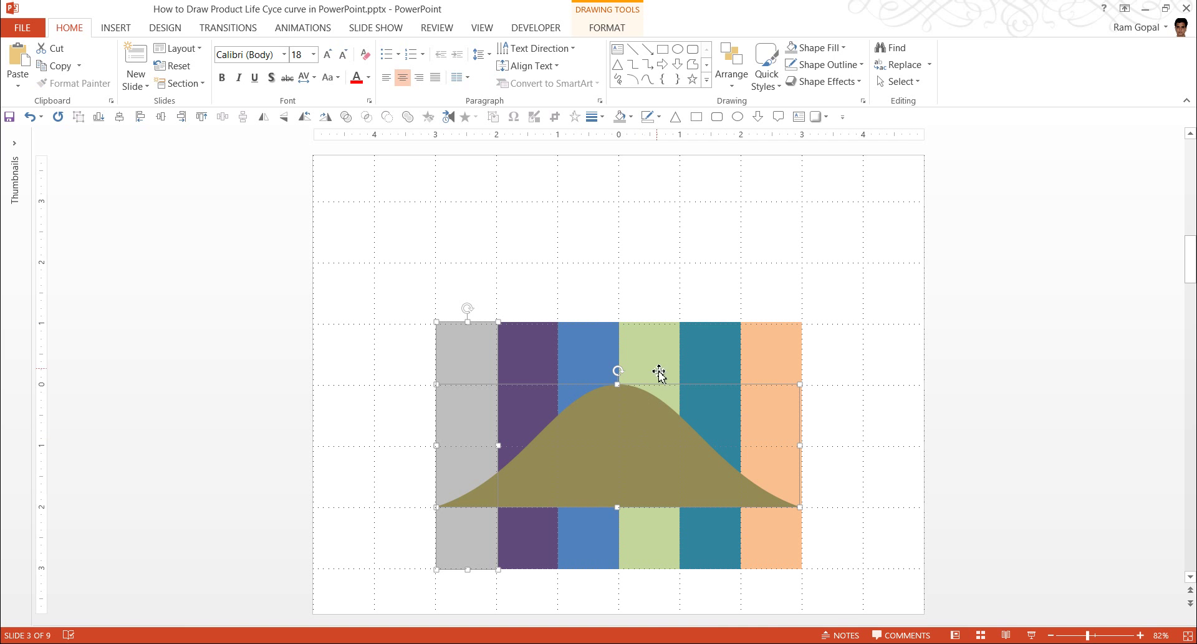
{"action": "left_click", "coordinate": [607, 29]}
{"action": "left_click", "coordinate": [159, 83]}
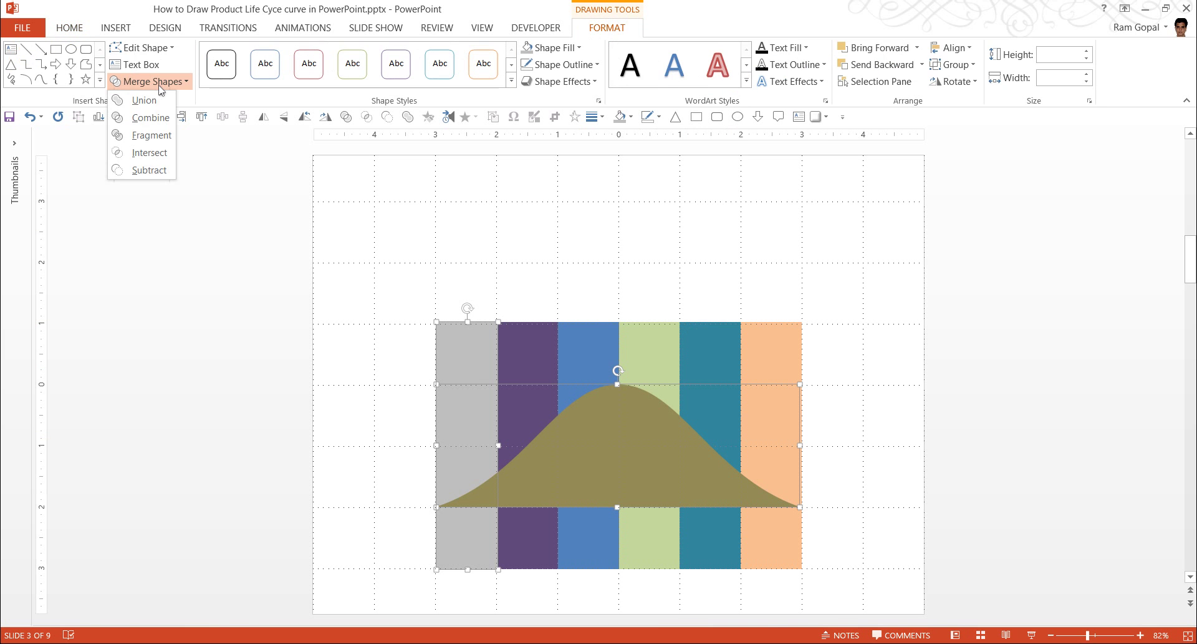
{"action": "left_click", "coordinate": [153, 158]}
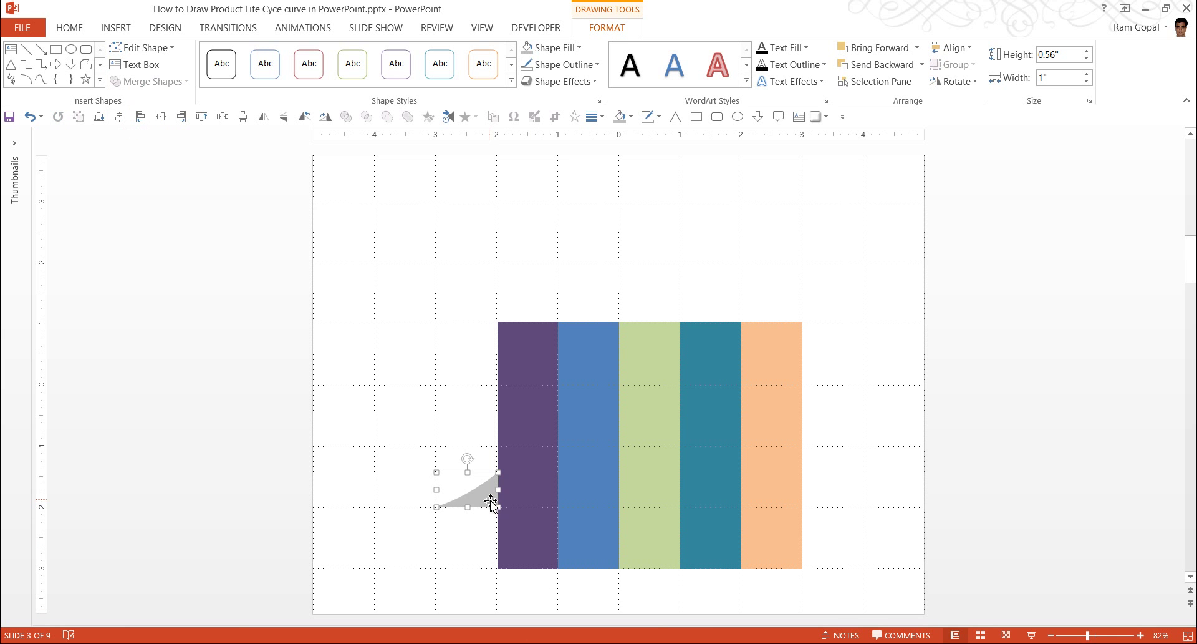
{"action": "left_click_drag", "start_coordinate": [491, 503], "coordinate": [447, 502]}
{"action": "key", "text": "ctrl+z"}
{"action": "left_click", "coordinate": [953, 383]}
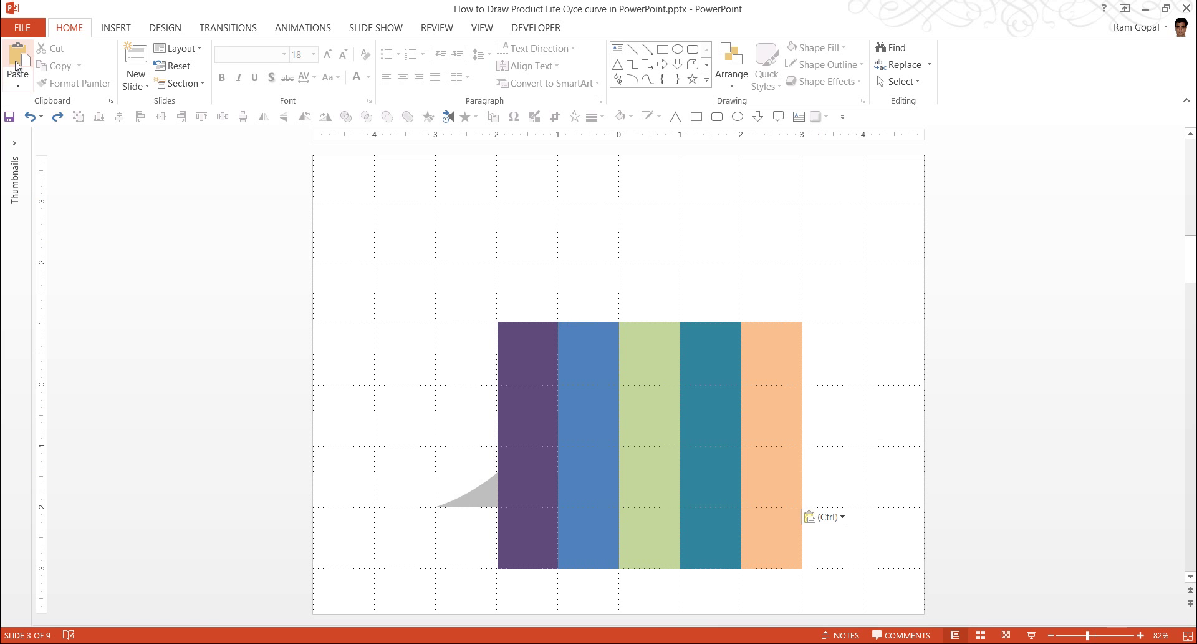
Paste the curve copy and intersect it with the purple strip to form a rising wedge
{"action": "left_click", "coordinate": [17, 62]}
{"action": "left_click", "coordinate": [991, 441]}
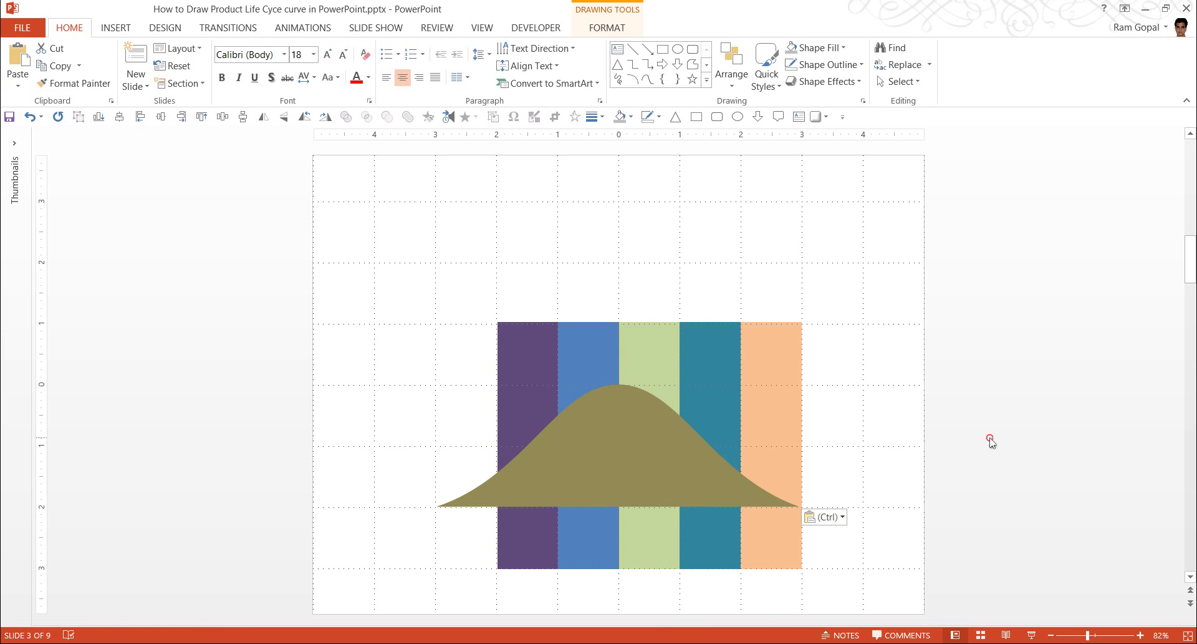
{"action": "left_click", "coordinate": [536, 361]}
{"action": "left_click", "coordinate": [652, 438], "text": "shift"}
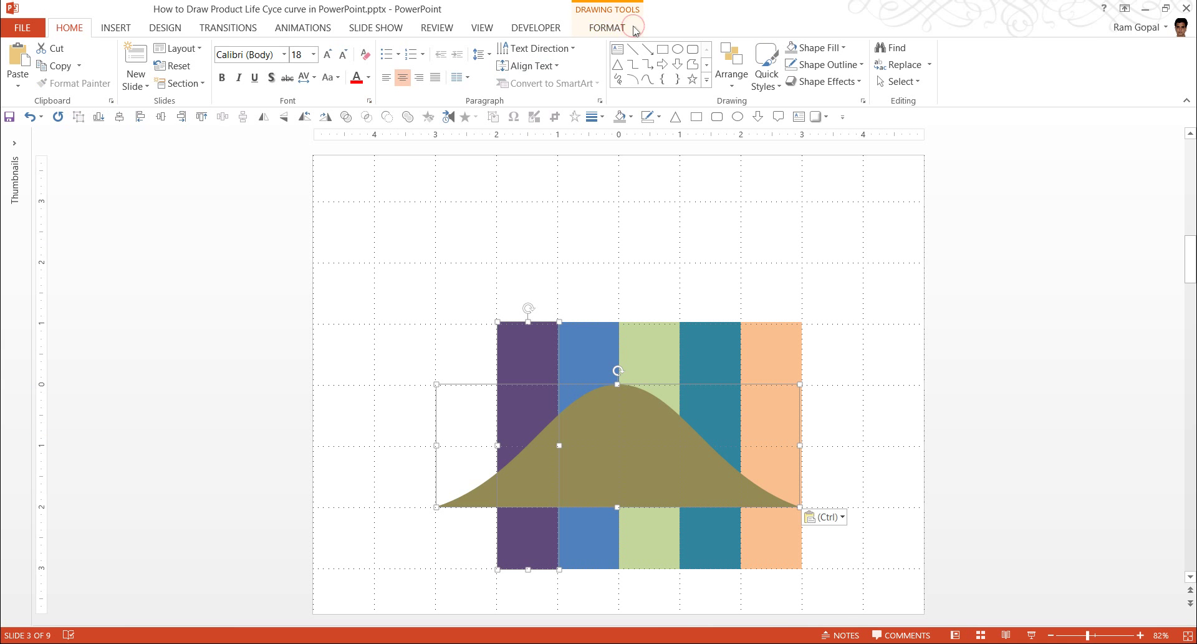
{"action": "left_click", "coordinate": [607, 28]}
{"action": "left_click", "coordinate": [155, 86]}
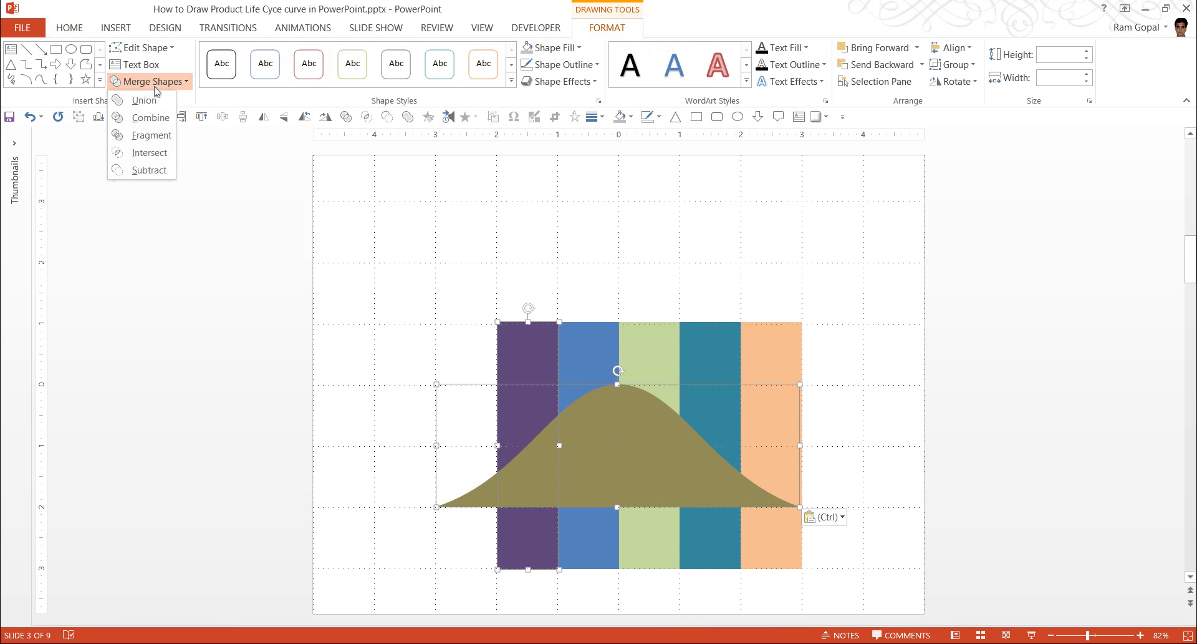
{"action": "left_click", "coordinate": [151, 153]}
{"action": "left_click", "coordinate": [960, 352]}
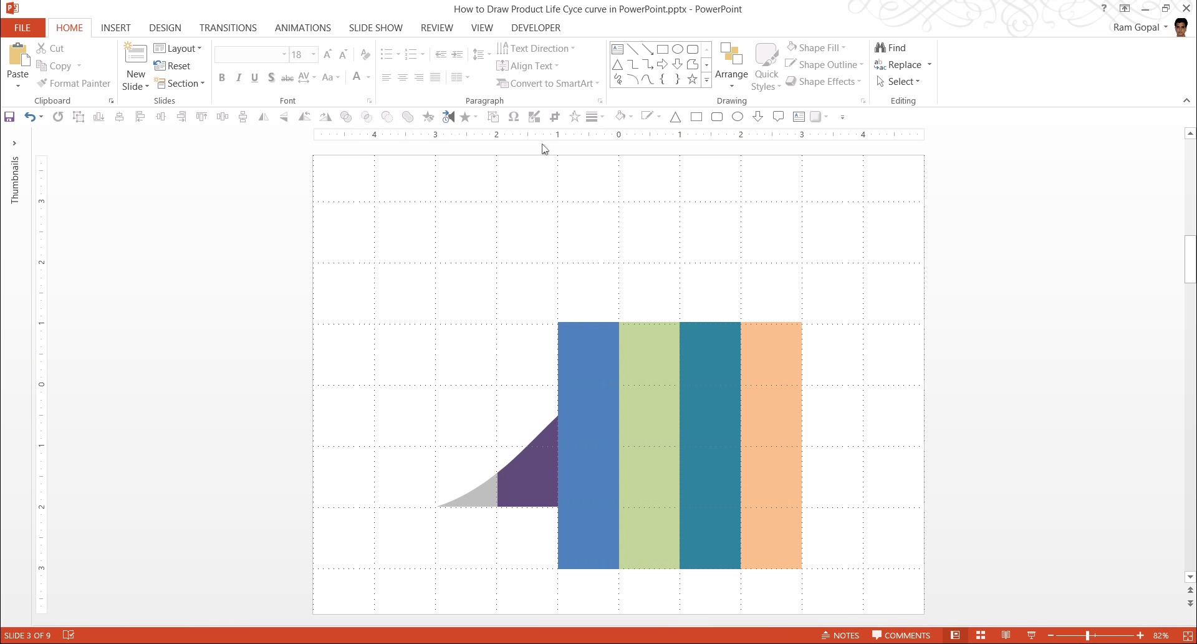
Trim the blue and light green strips to pasted copies of the bell curve
{"action": "key", "text": "ctrl+v"}
{"action": "left_click", "coordinate": [597, 354]}
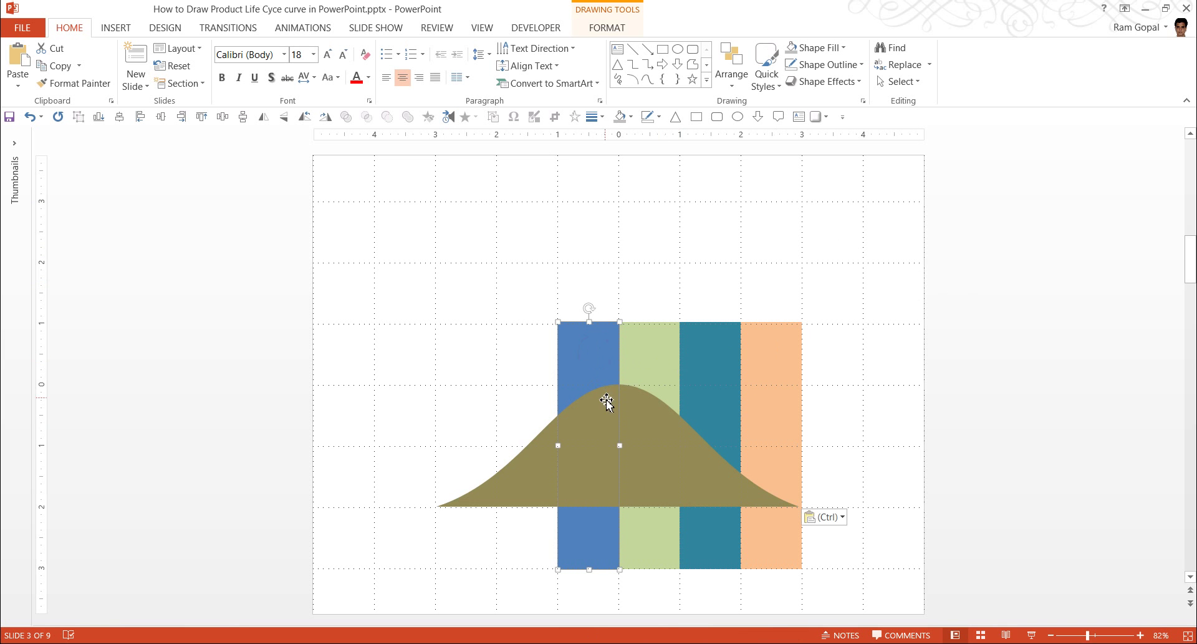
{"action": "left_click", "coordinate": [646, 427], "text": "shift"}
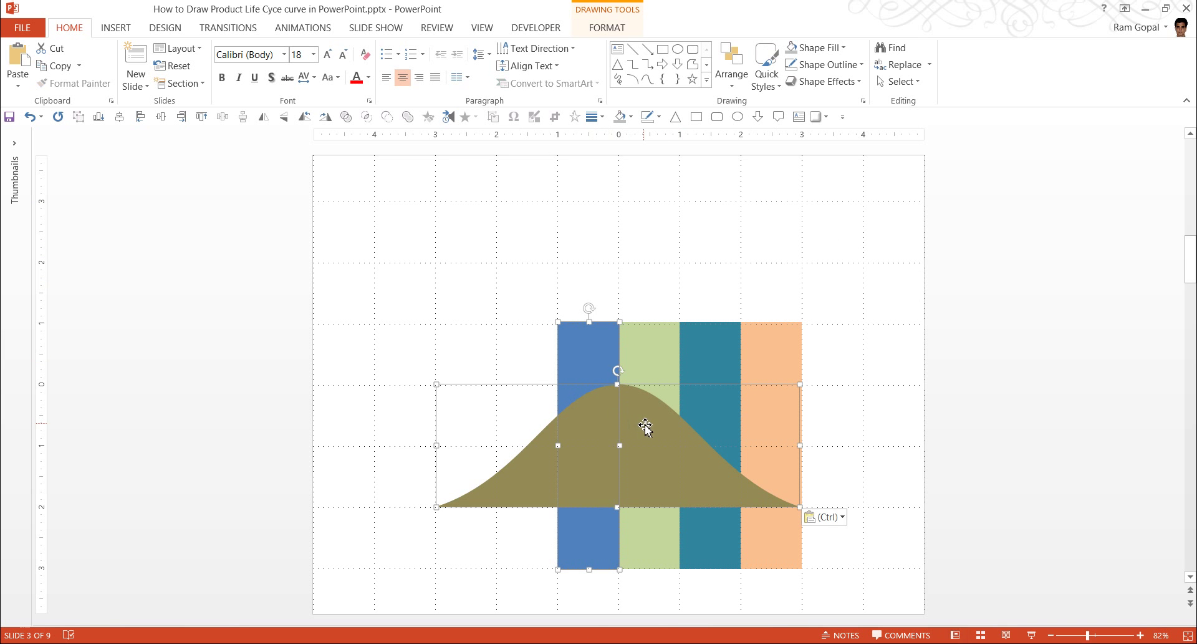
{"action": "left_click", "coordinate": [368, 117]}
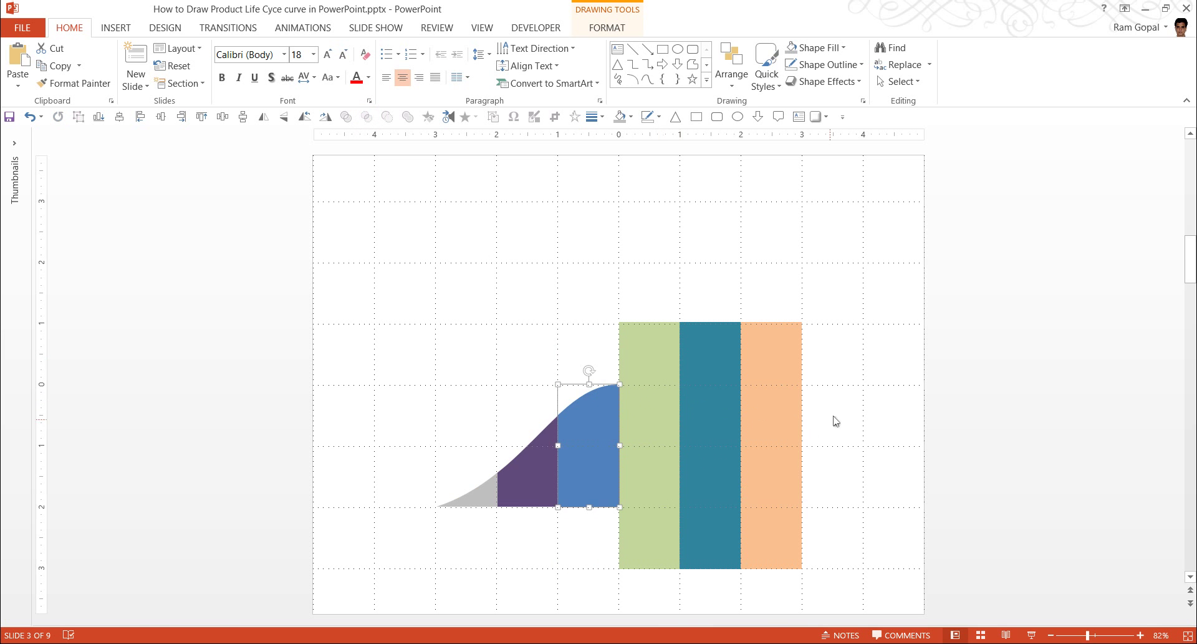
{"action": "key", "text": "ctrl+v"}
{"action": "left_click", "coordinate": [837, 420]}
{"action": "left_click", "coordinate": [652, 374]}
{"action": "left_click", "coordinate": [646, 430], "text": "shift"}
{"action": "left_click", "coordinate": [368, 117]}
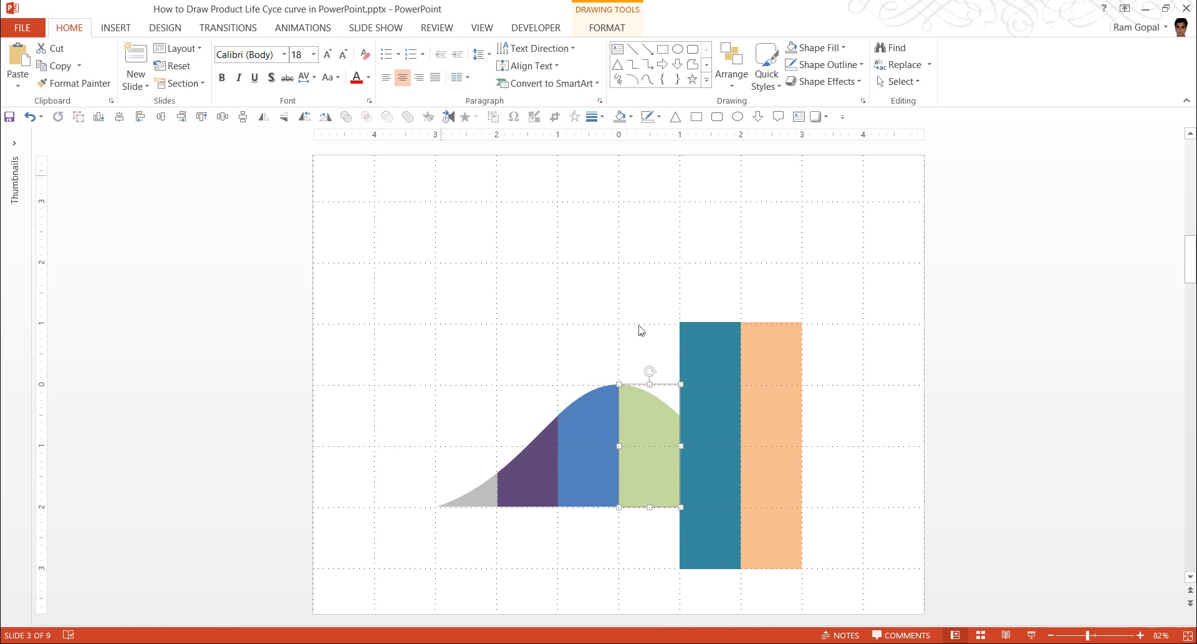
Trim the teal and orange bars to further pasted curve copies the same way
{"action": "key", "text": "ctrl+v"}
{"action": "left_click", "coordinate": [705, 343]}
{"action": "left_click", "coordinate": [615, 461], "text": "shift"}
{"action": "left_click", "coordinate": [367, 117]}
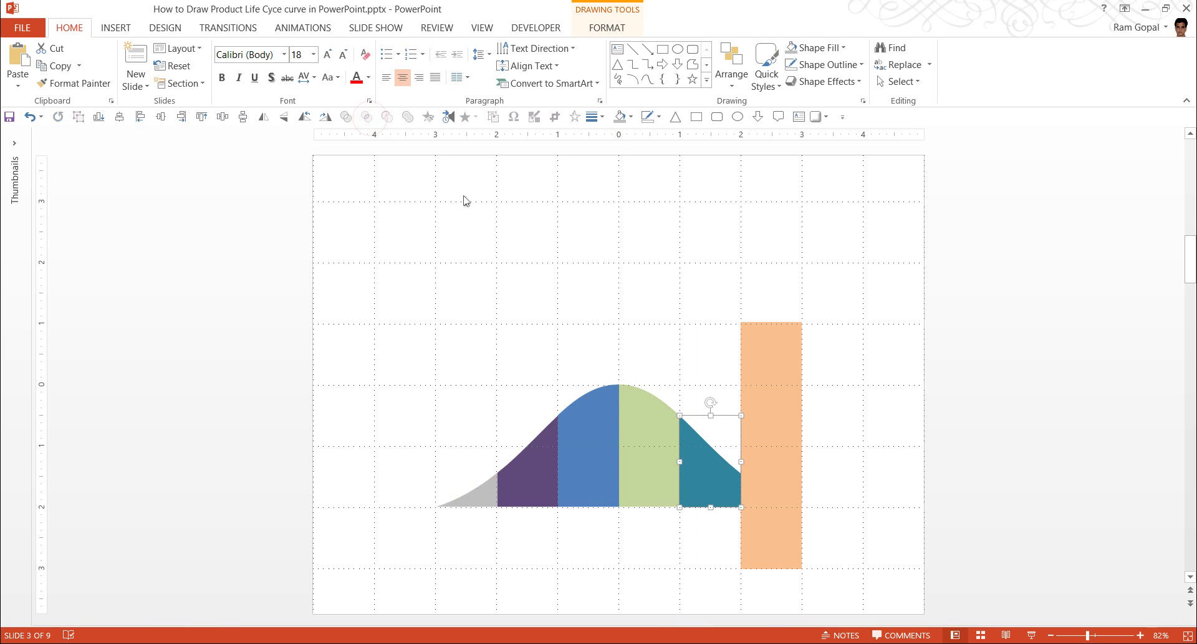
{"action": "key", "text": "ctrl+v"}
{"action": "left_click", "coordinate": [784, 343]}
{"action": "left_click", "coordinate": [597, 456], "text": "shift"}
{"action": "left_click", "coordinate": [367, 117]}
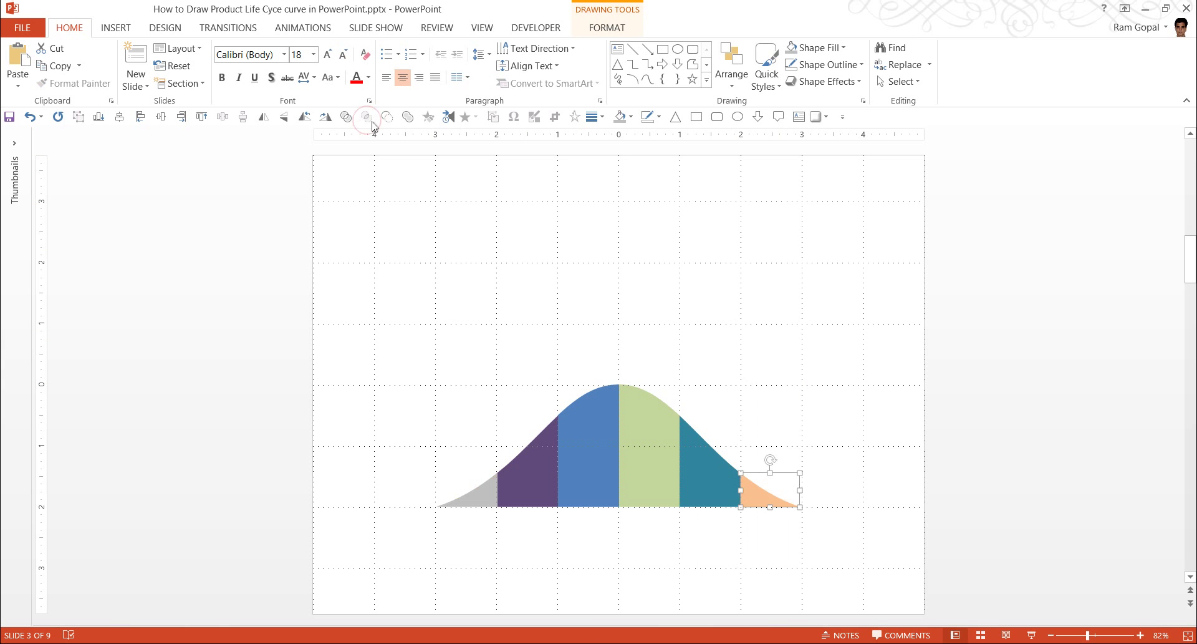
{"action": "left_click", "coordinate": [1005, 402]}
Union the teal piece with the orange tail into a single teal shape
{"action": "left_click_drag", "start_coordinate": [731, 478], "coordinate": [751, 422]}
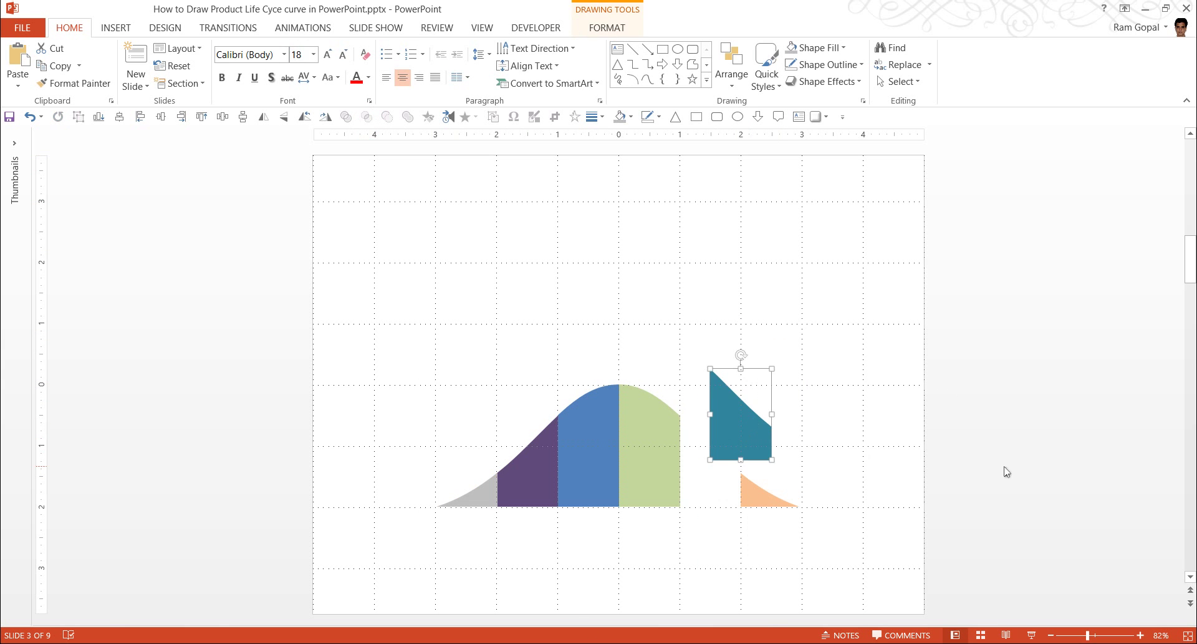
{"action": "key", "text": "ctrl+z"}
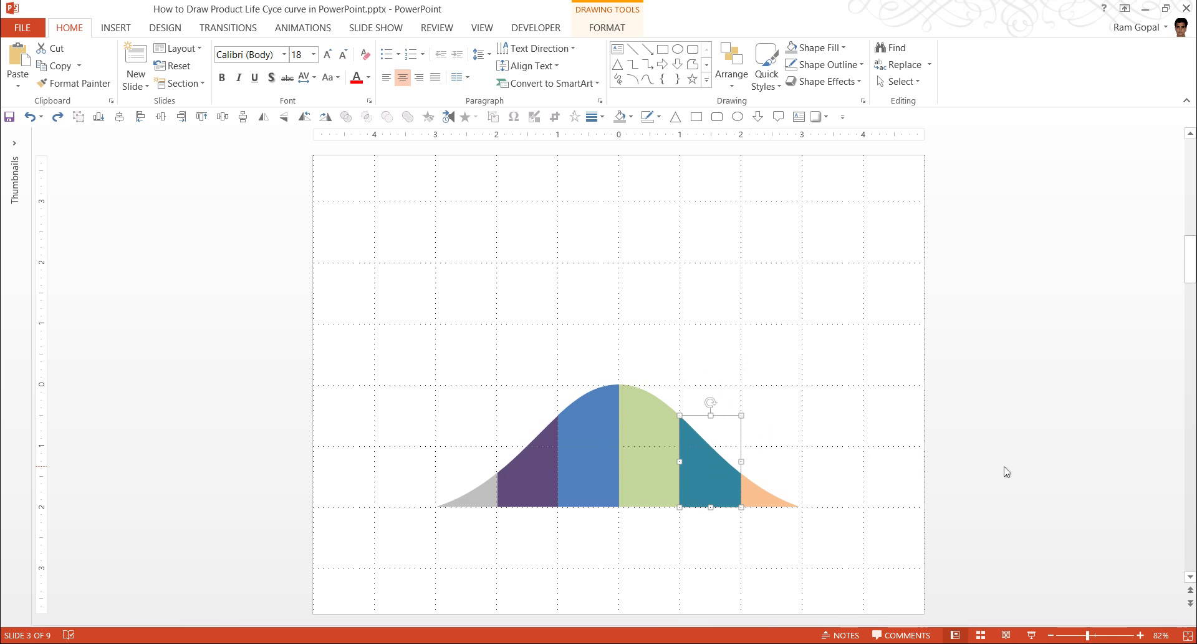
{"action": "left_click", "coordinate": [755, 493], "text": "shift"}
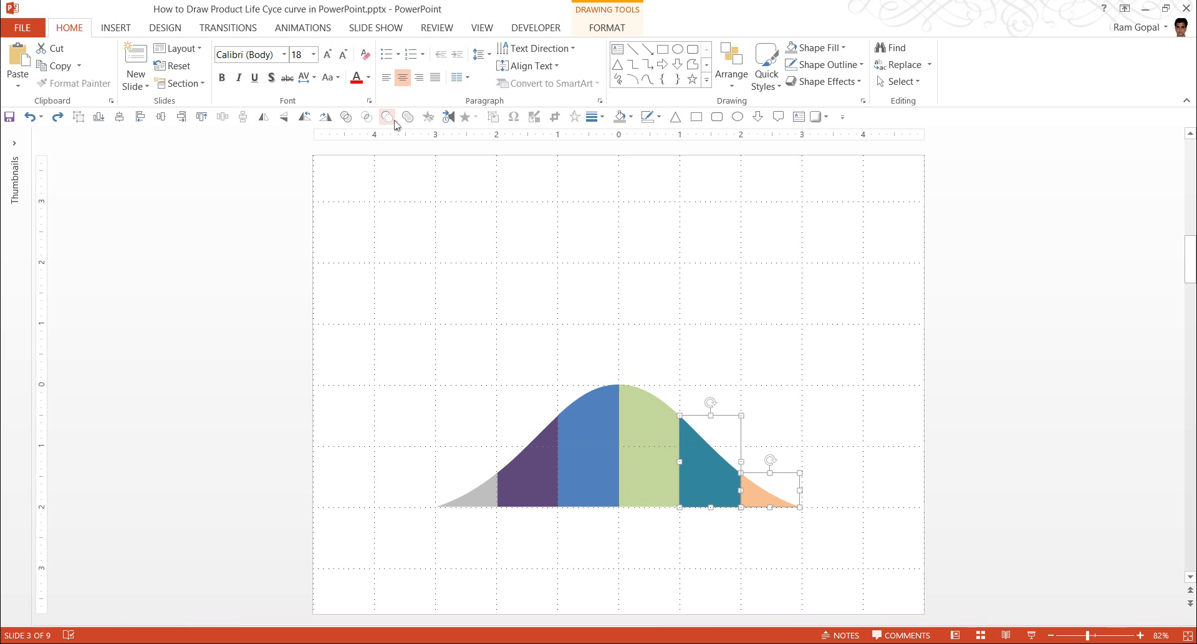
{"action": "left_click", "coordinate": [606, 28]}
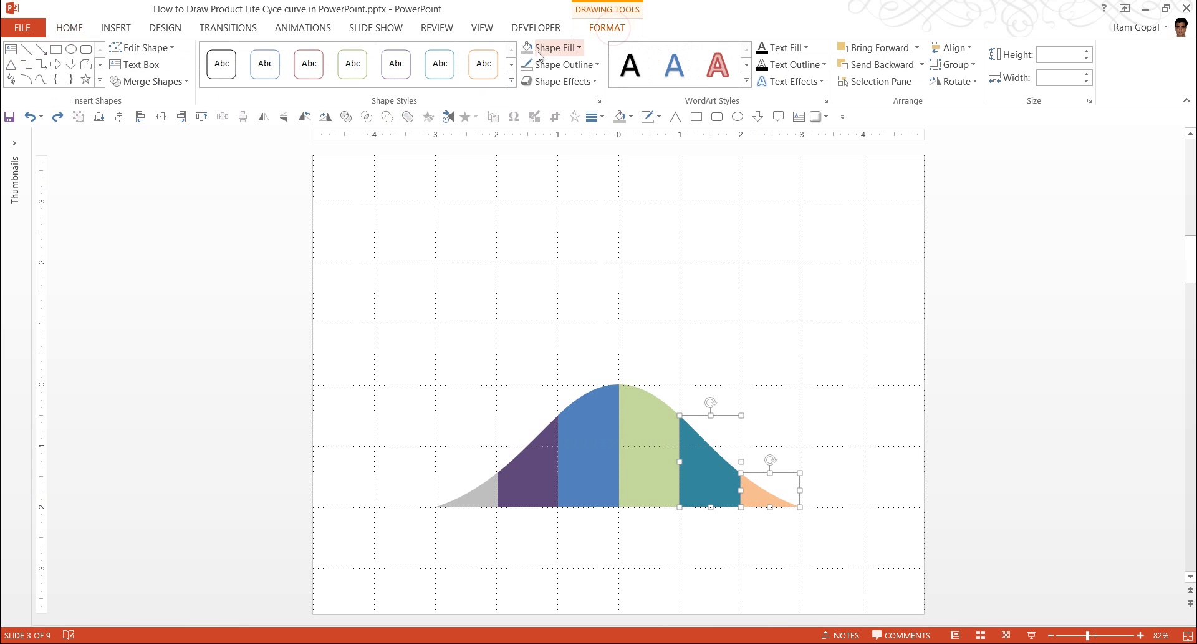
{"action": "left_click", "coordinate": [149, 81]}
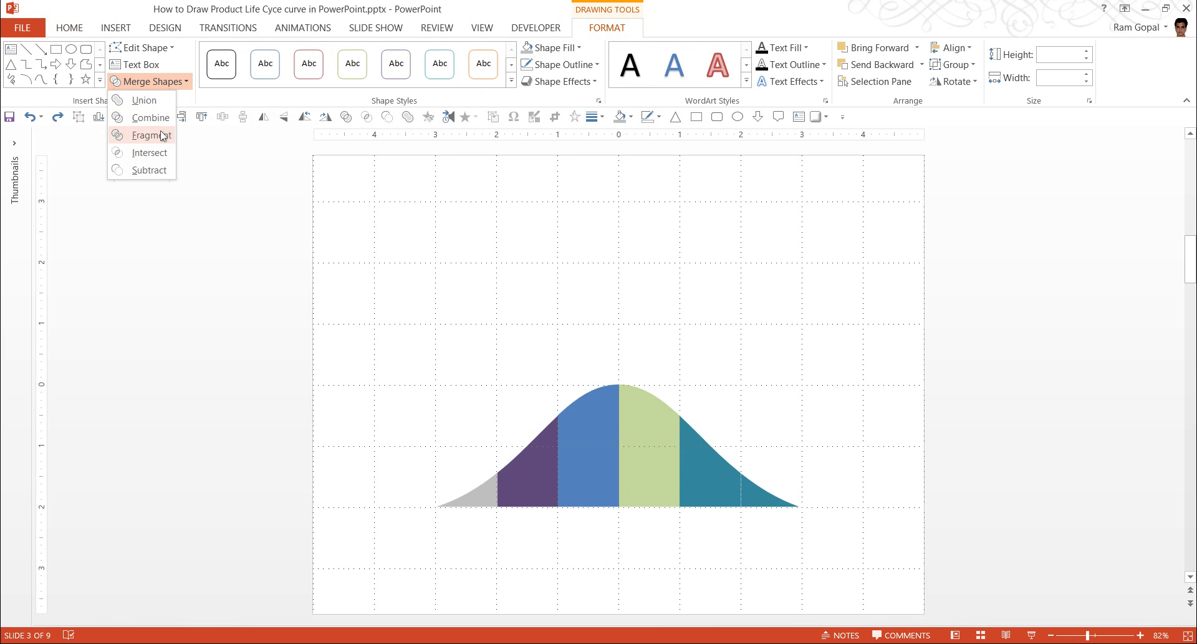
{"action": "left_click", "coordinate": [144, 100]}
{"action": "left_click", "coordinate": [1038, 463]}
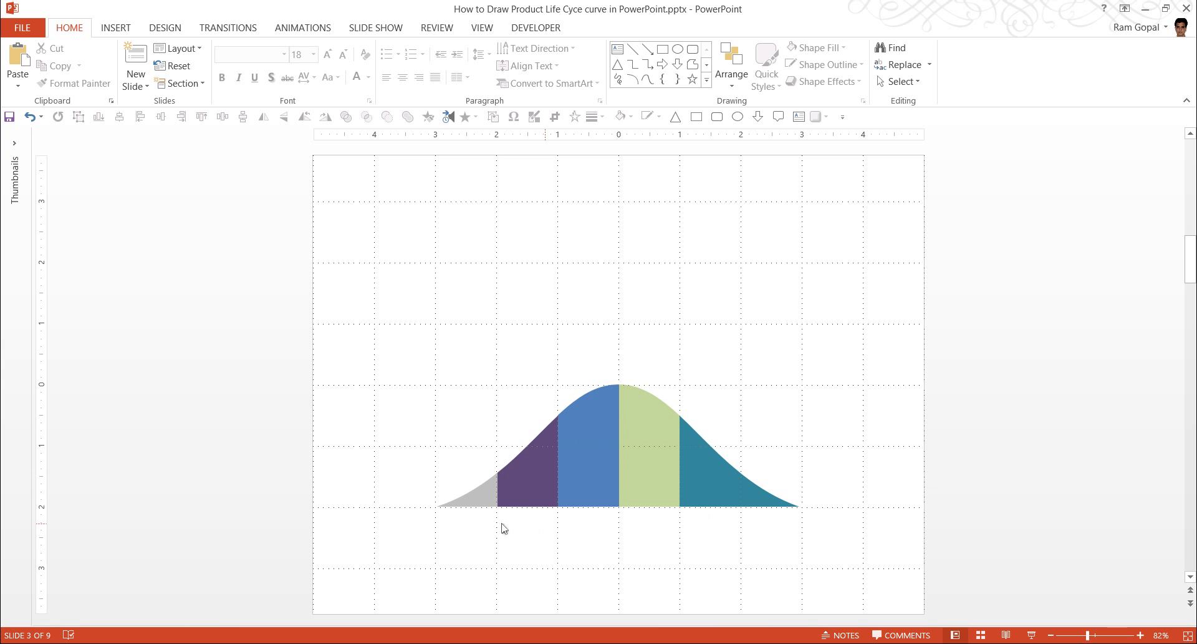
Give the five curve segments a white 2¼ pt outline
{"action": "left_click", "coordinate": [482, 496]}
{"action": "left_click", "coordinate": [542, 472], "text": "shift"}
{"action": "left_click", "coordinate": [578, 459], "text": "shift"}
{"action": "left_click", "coordinate": [647, 441], "text": "shift"}
{"action": "left_click", "coordinate": [686, 456], "text": "shift"}
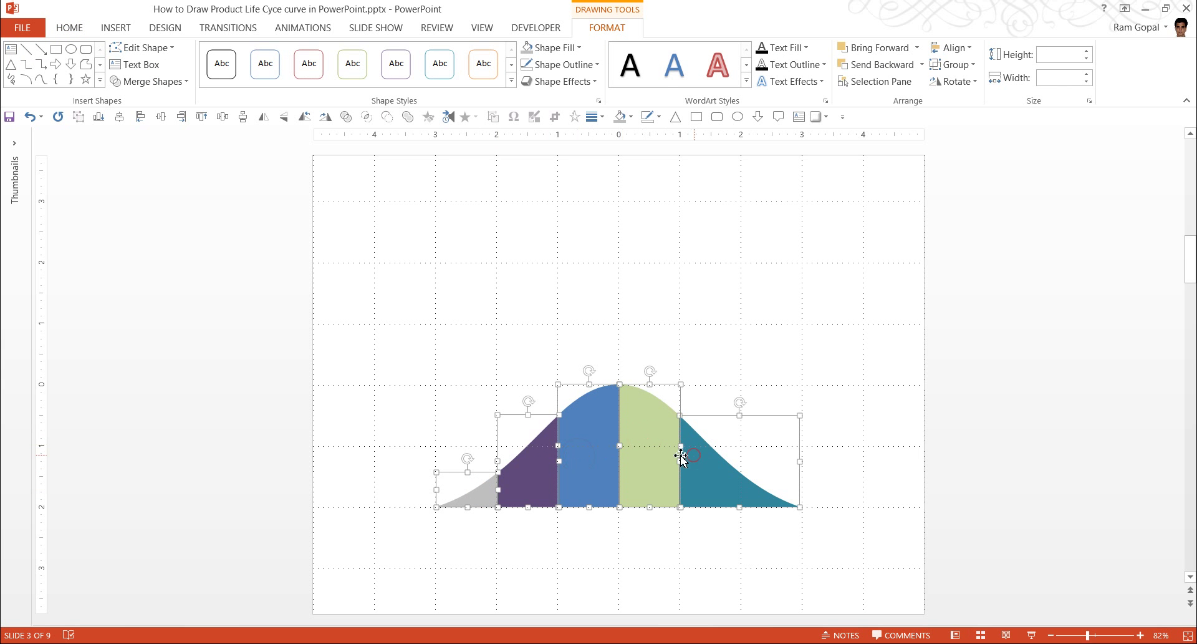
{"action": "left_click", "coordinate": [561, 64]}
{"action": "left_click", "coordinate": [526, 98]}
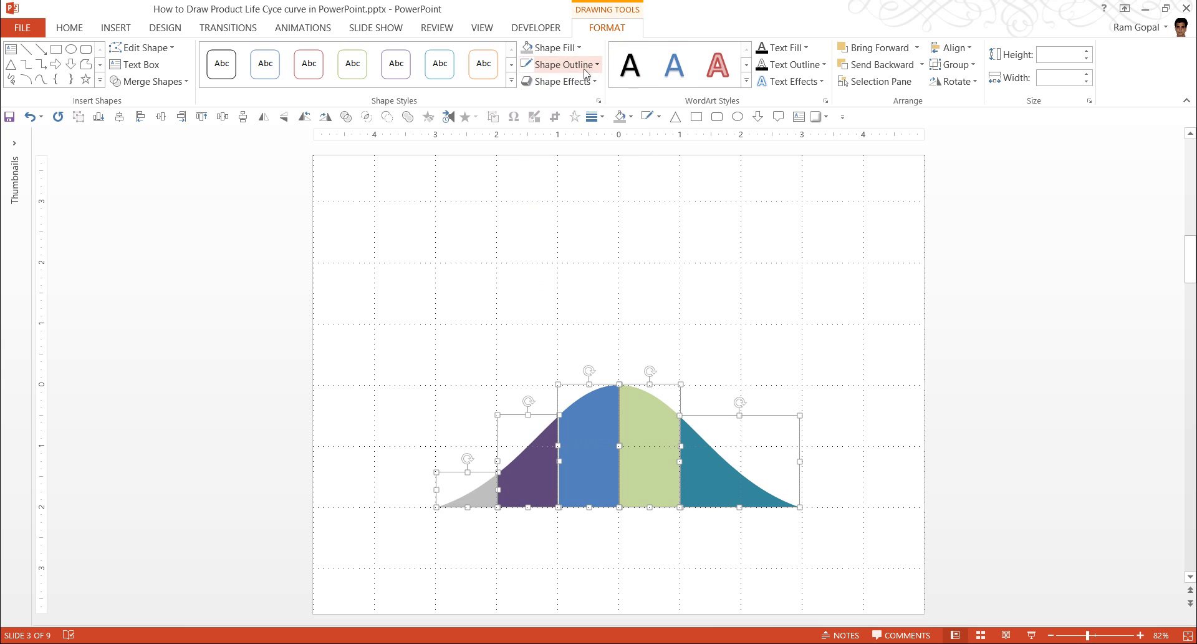
{"action": "left_click", "coordinate": [561, 64]}
{"action": "mouse_move", "coordinate": [575, 254]}
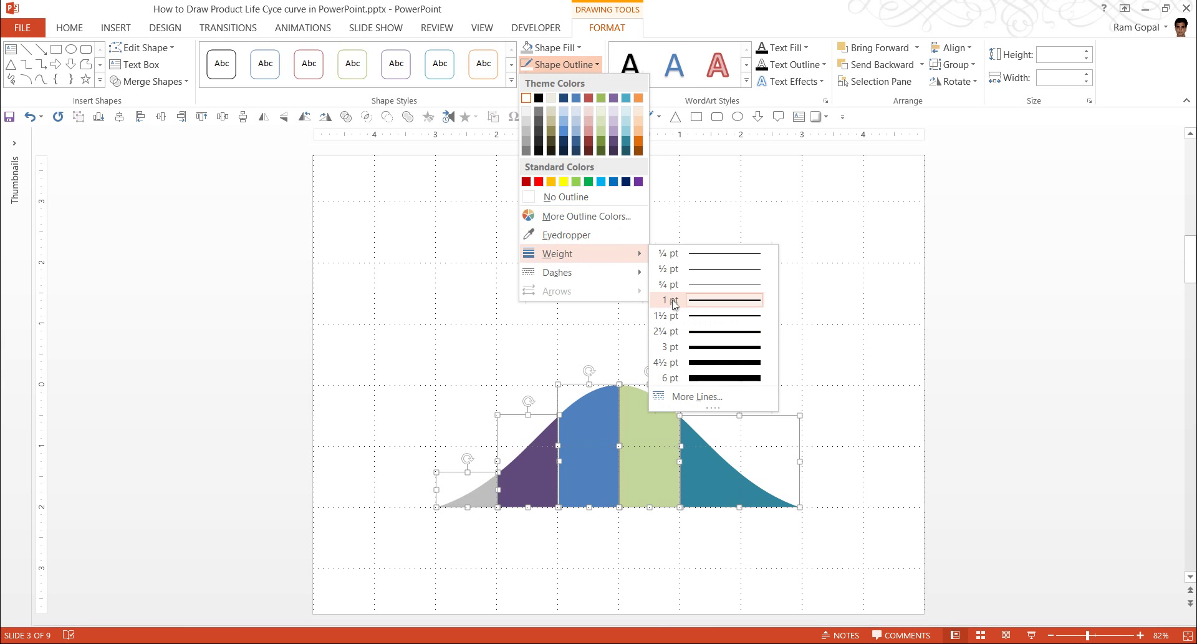
{"action": "left_click", "coordinate": [710, 332]}
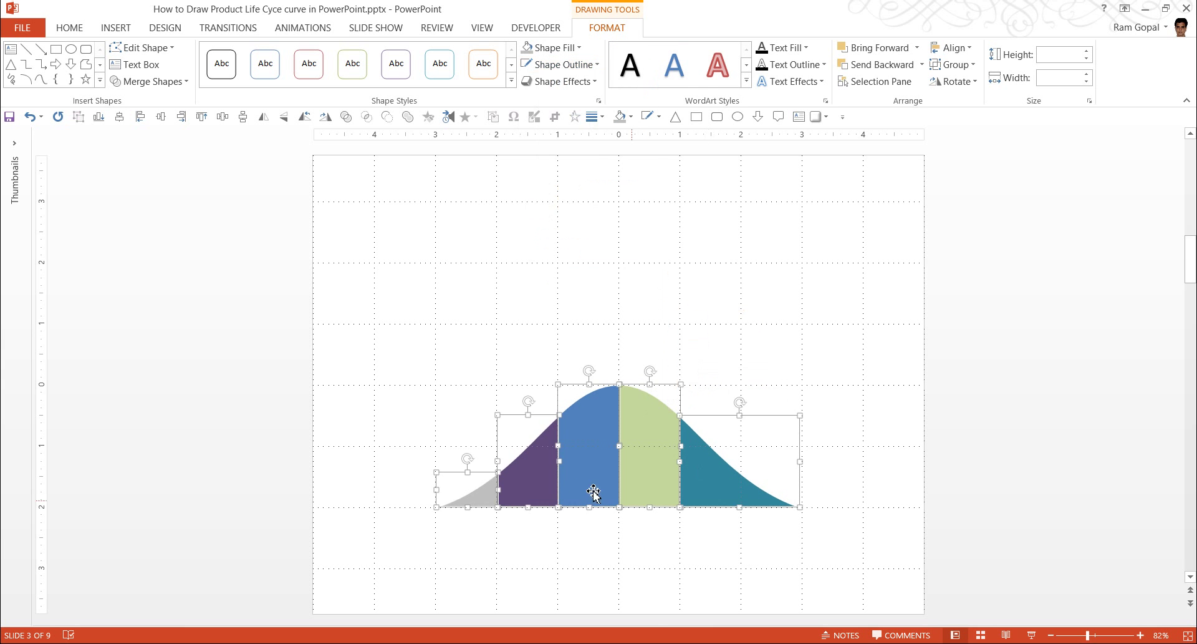
Group the five segments into one shape, 5.93" wide by 2" high
{"action": "left_click", "coordinate": [985, 469]}
{"action": "left_click_drag", "start_coordinate": [946, 548], "coordinate": [310, 368]}
{"action": "key", "text": "ctrl+g"}
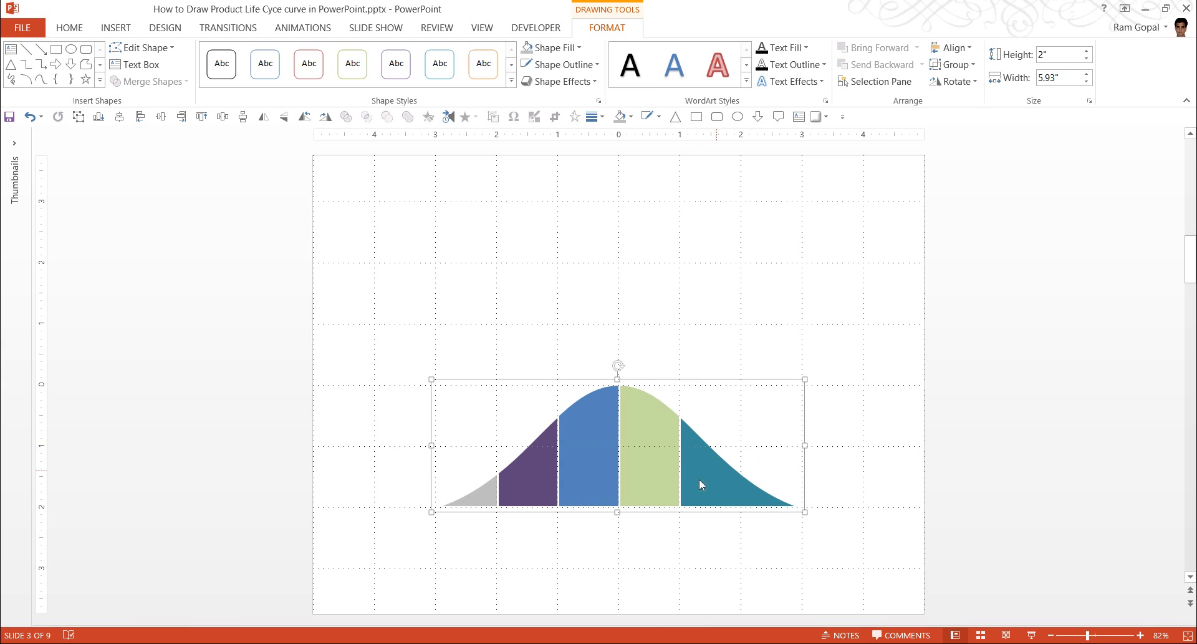
Remove the grouped curve's outlines and apply a Perspective 3-D Rotation preset
{"action": "left_click", "coordinate": [563, 68]}
{"action": "left_click", "coordinate": [564, 196]}
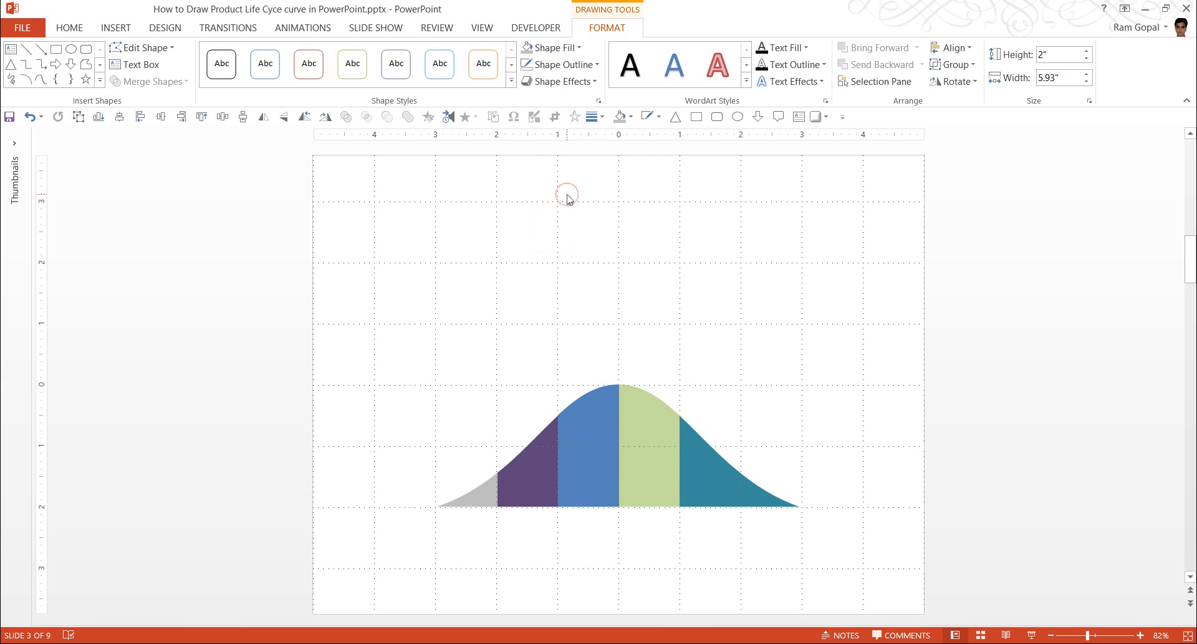
{"action": "right_click", "coordinate": [645, 422]}
{"action": "left_click", "coordinate": [717, 625]}
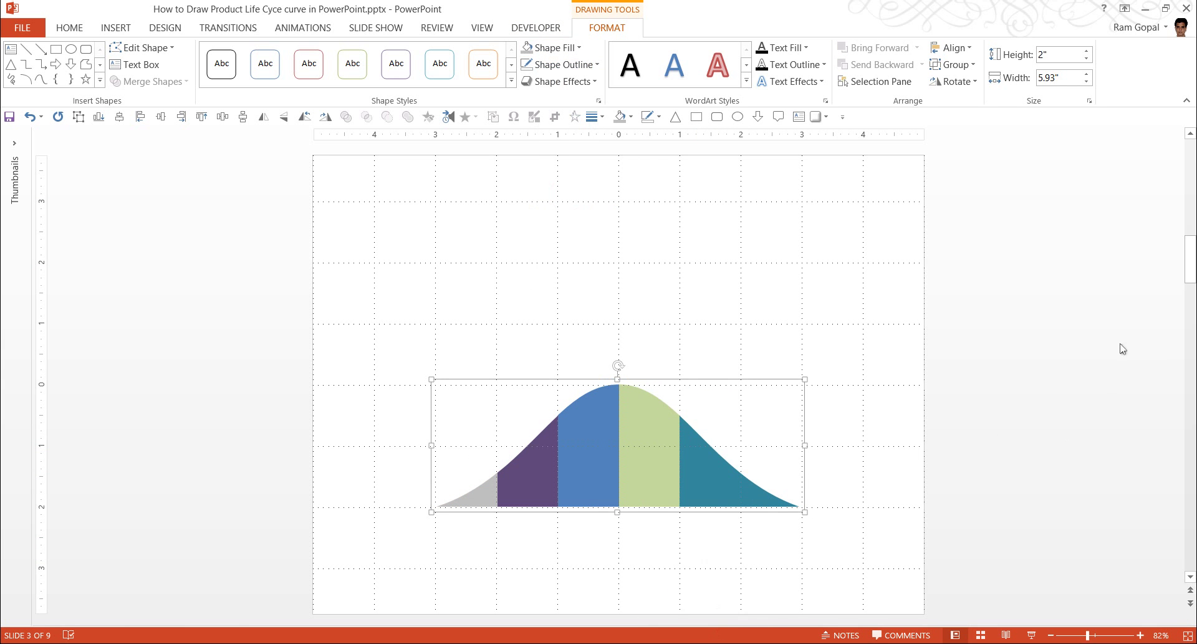
{"action": "left_click", "coordinate": [1017, 193]}
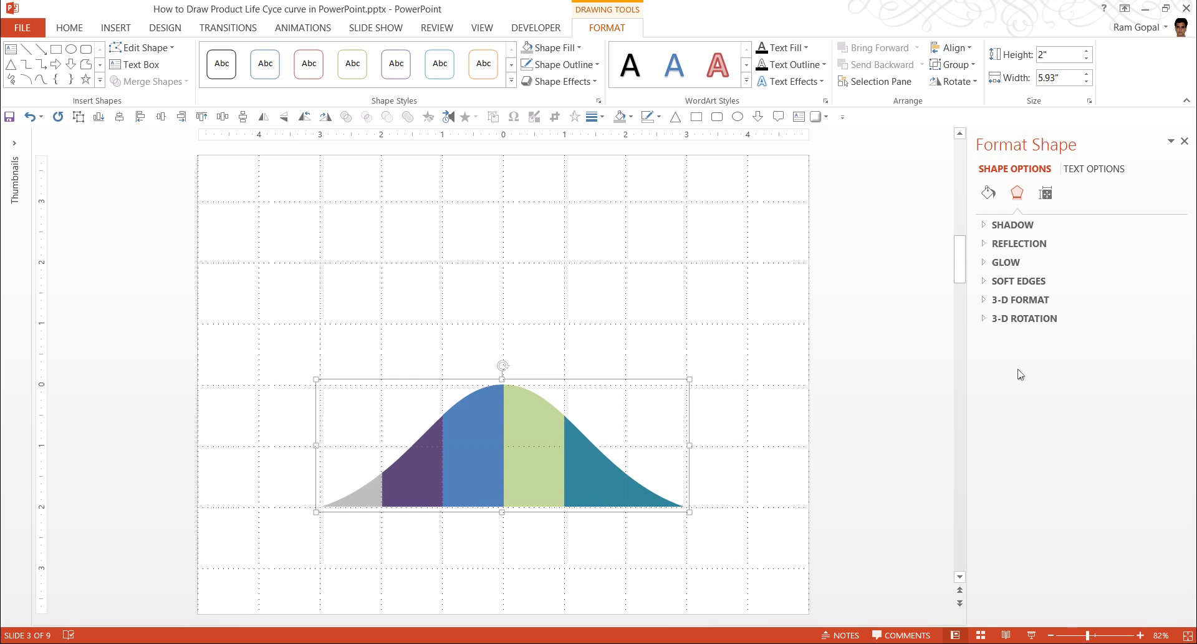
{"action": "left_click", "coordinate": [1039, 320]}
{"action": "left_click", "coordinate": [1163, 344]}
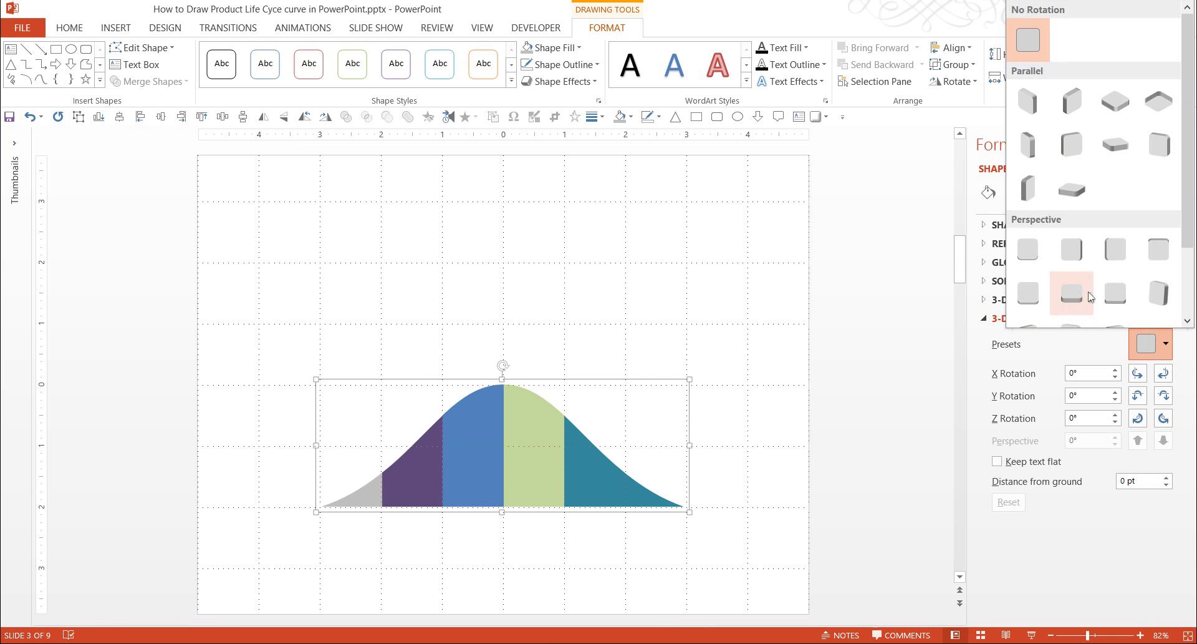
{"action": "left_click", "coordinate": [1159, 292]}
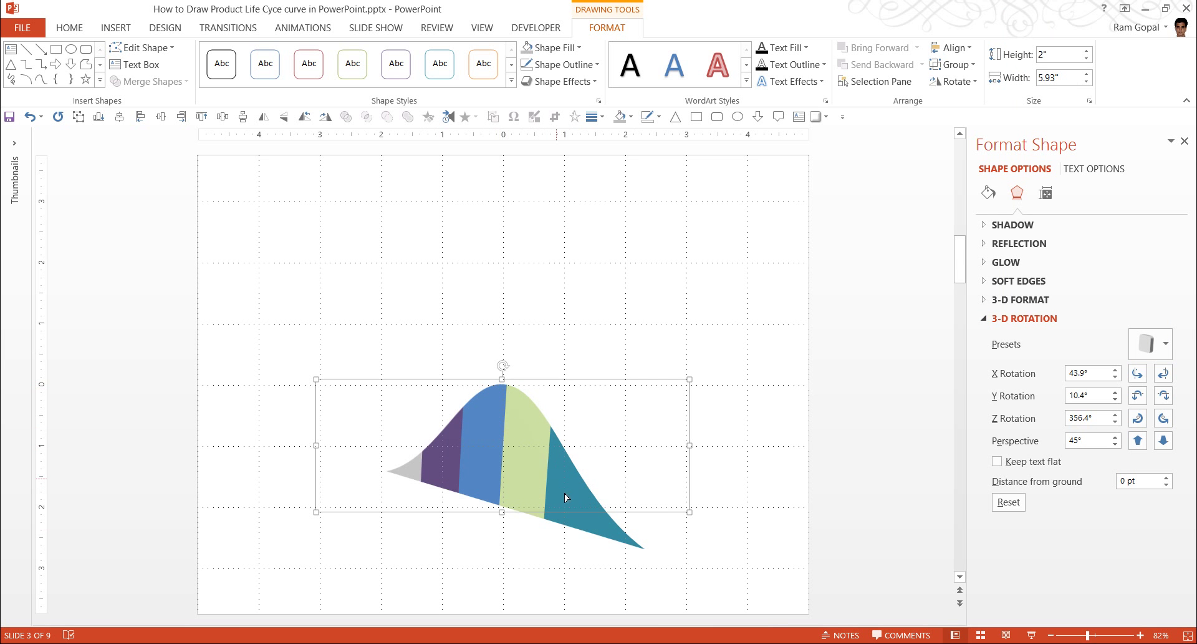
Set the 3-D Format depth to 50 pt
{"action": "left_click", "coordinate": [1020, 299]}
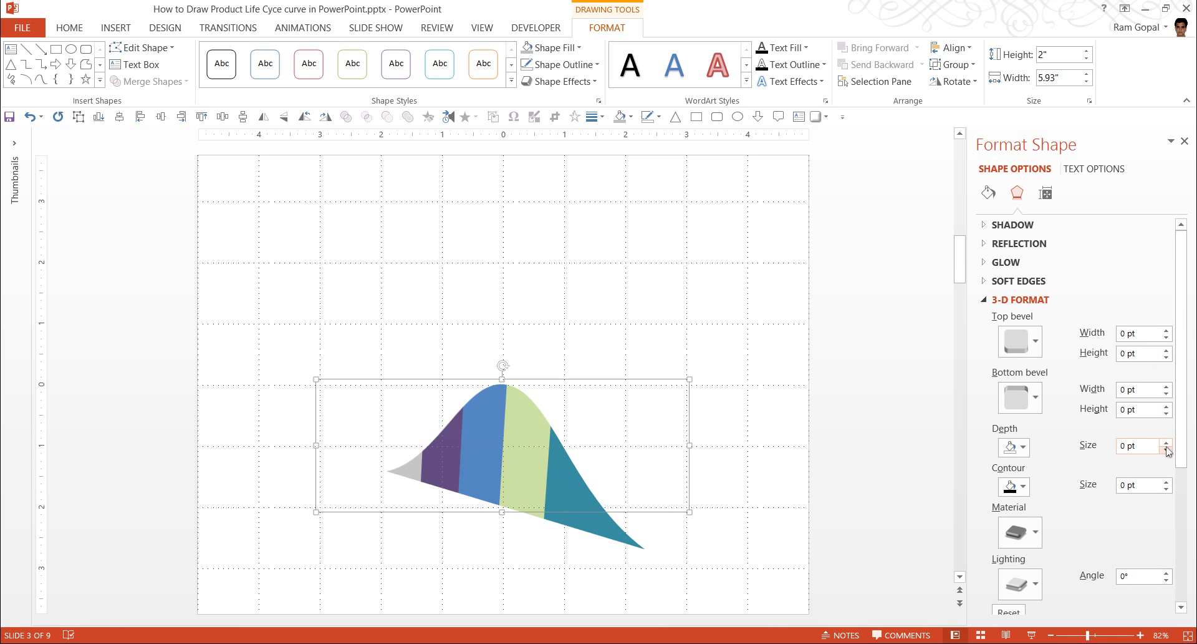
{"action": "left_click_drag", "start_coordinate": [1153, 443], "coordinate": [1075, 444]}
{"action": "type", "text": "50"}
{"action": "key", "text": "Return"}
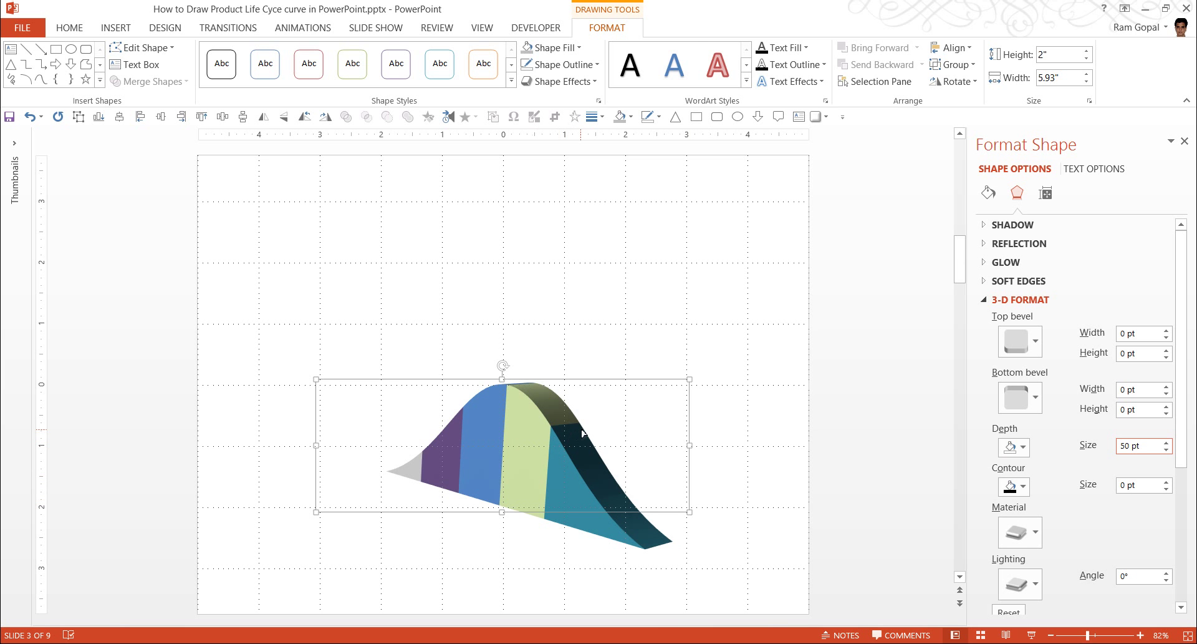
{"action": "left_click", "coordinate": [828, 395]}
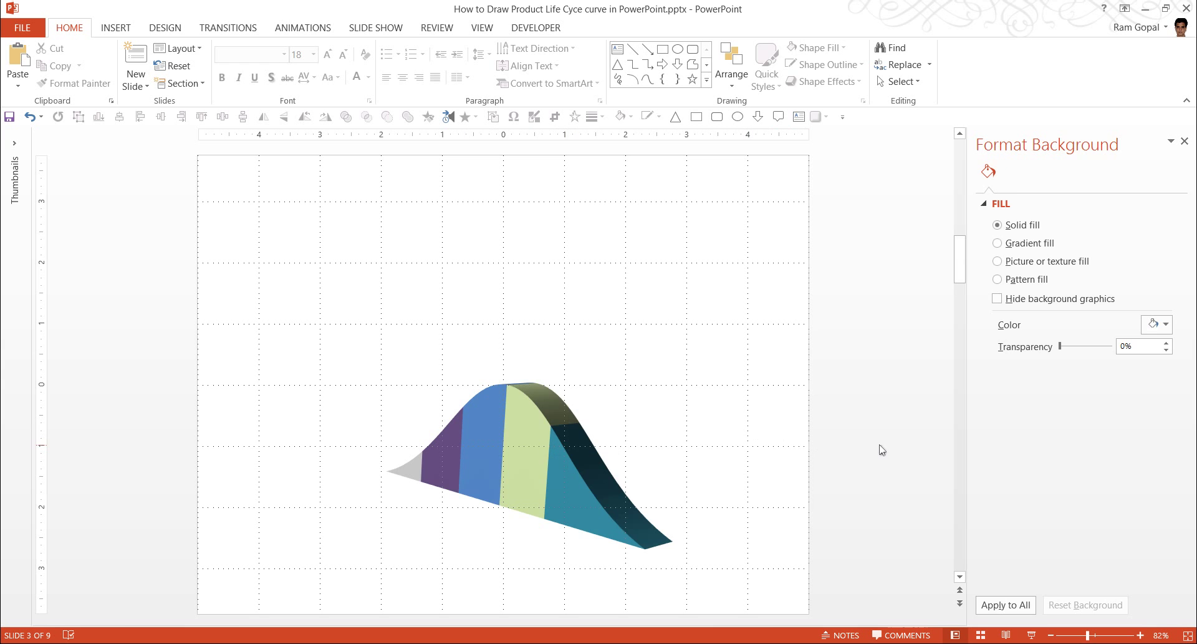
Undo the 3-D effects, leaving the flat five-colour curve, and close the Format Background pane
{"action": "key", "text": "ctrl+z"}
{"action": "key", "text": "ctrl+z"}
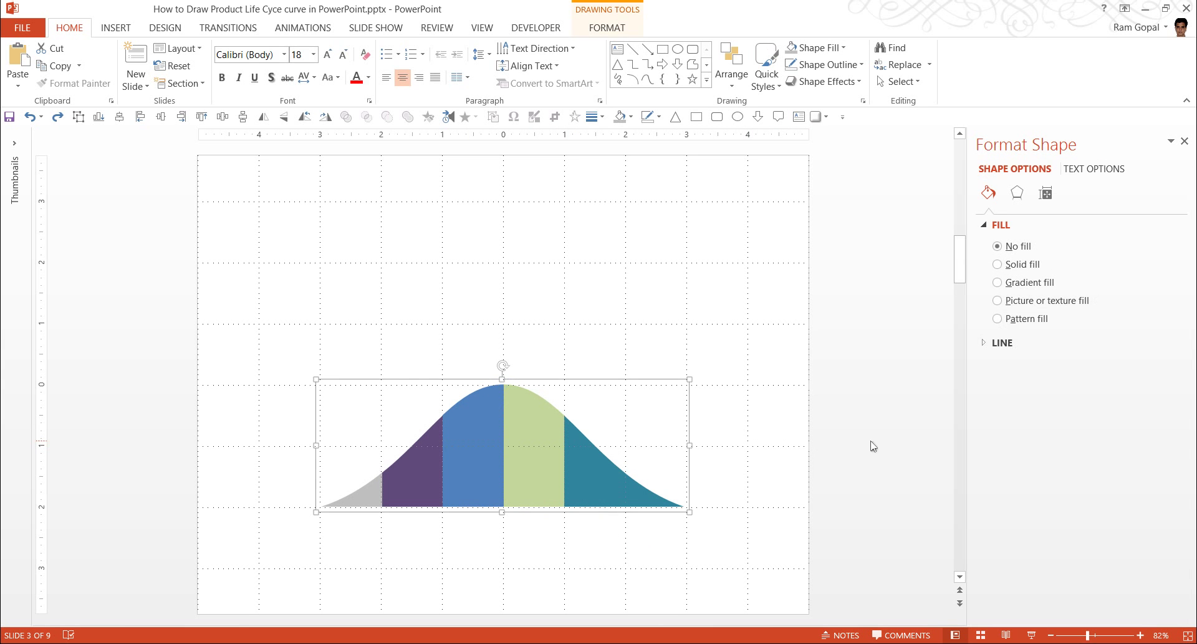
{"action": "left_click", "coordinate": [879, 446]}
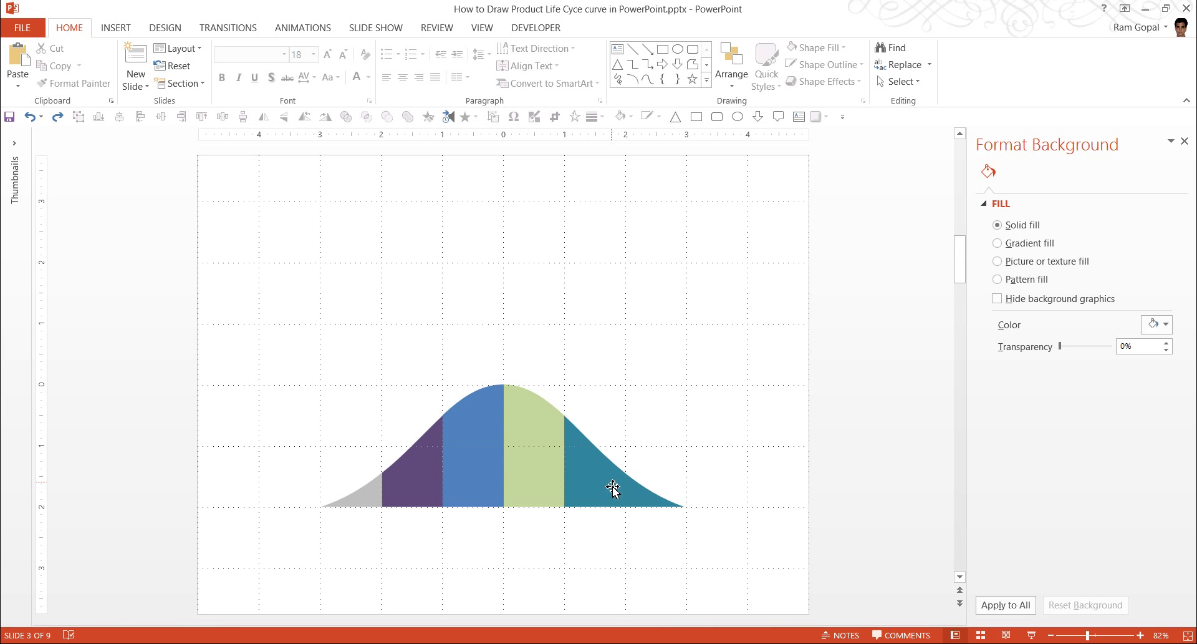
{"action": "left_click", "coordinate": [1185, 141]}
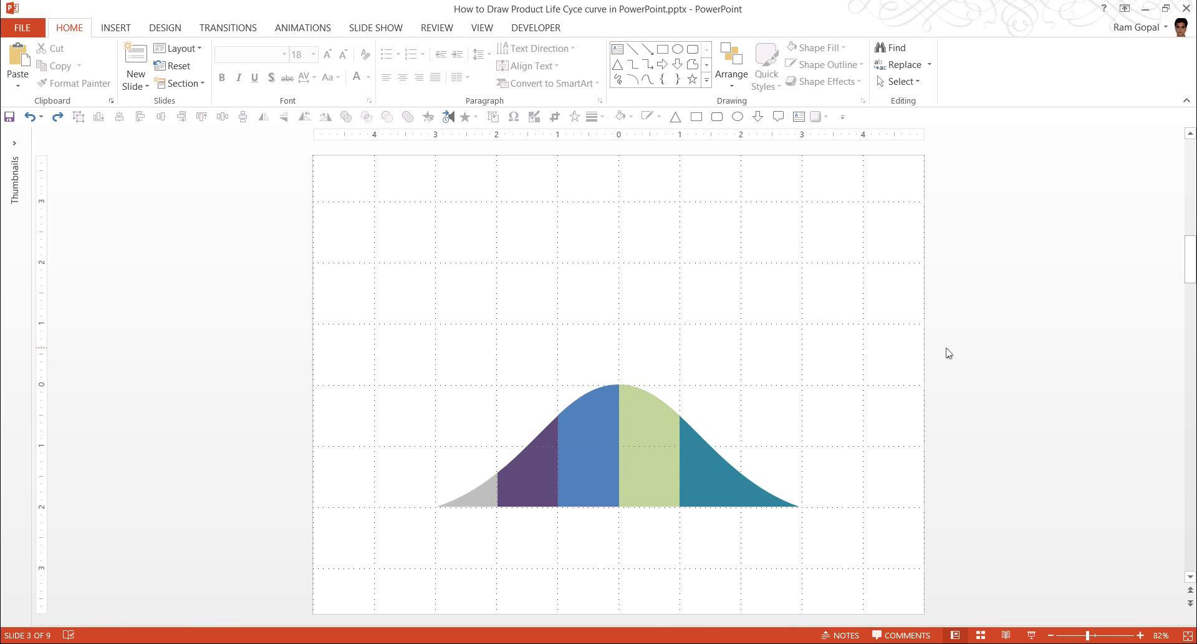
Scroll down to slide 4, 'Evaluating the Environment'
{"action": "scroll", "coordinate": [948, 353], "scroll_direction": "down", "scroll_amount": 1}
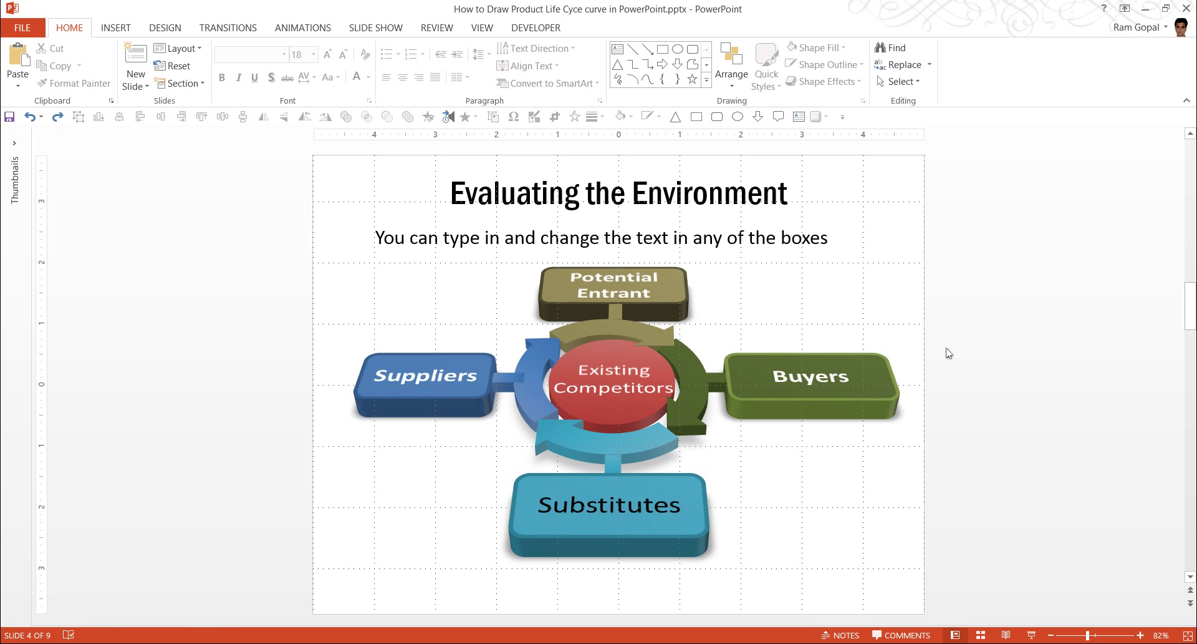